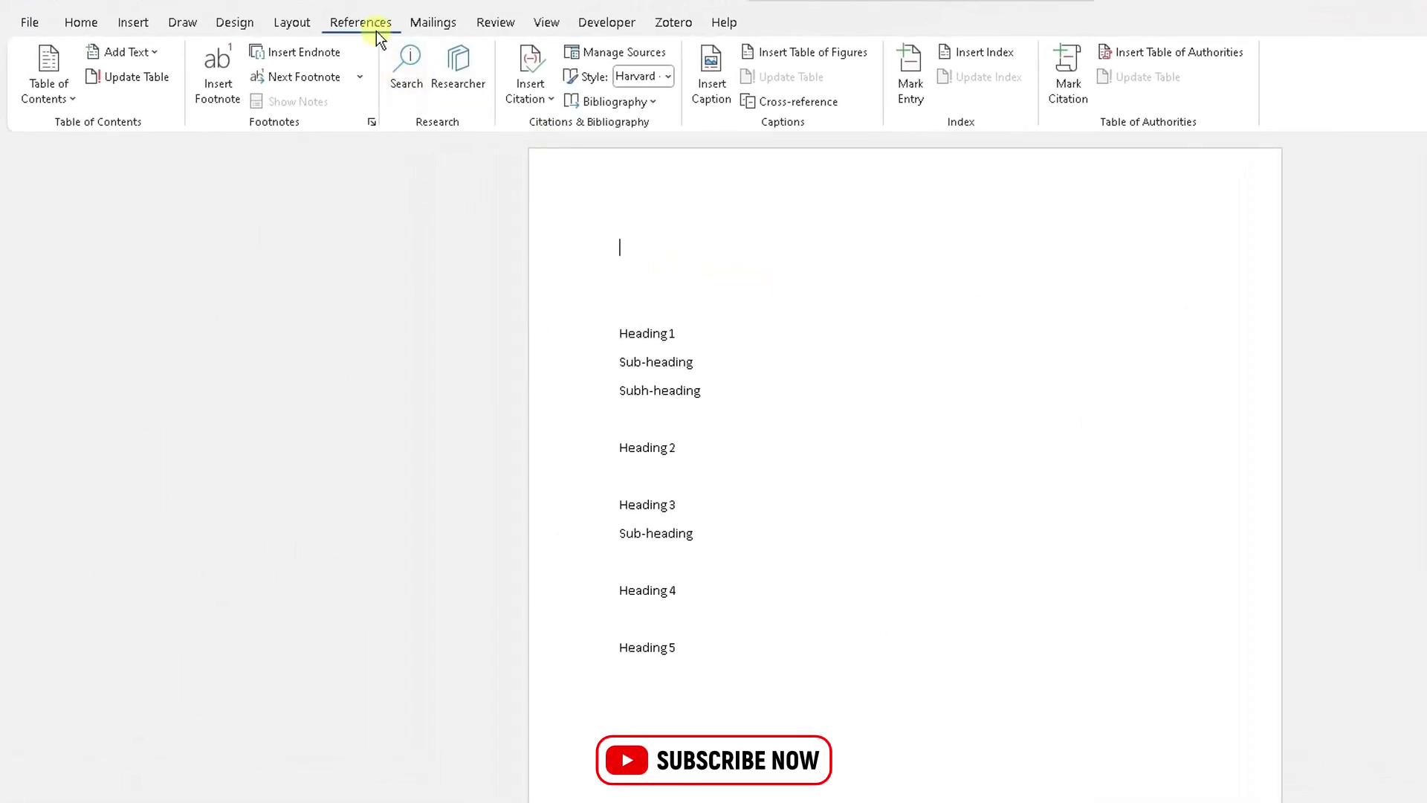
Step: Insert Automatic Table 1 as the table of contents and dismiss the no-headings warning
left_click(72, 113)
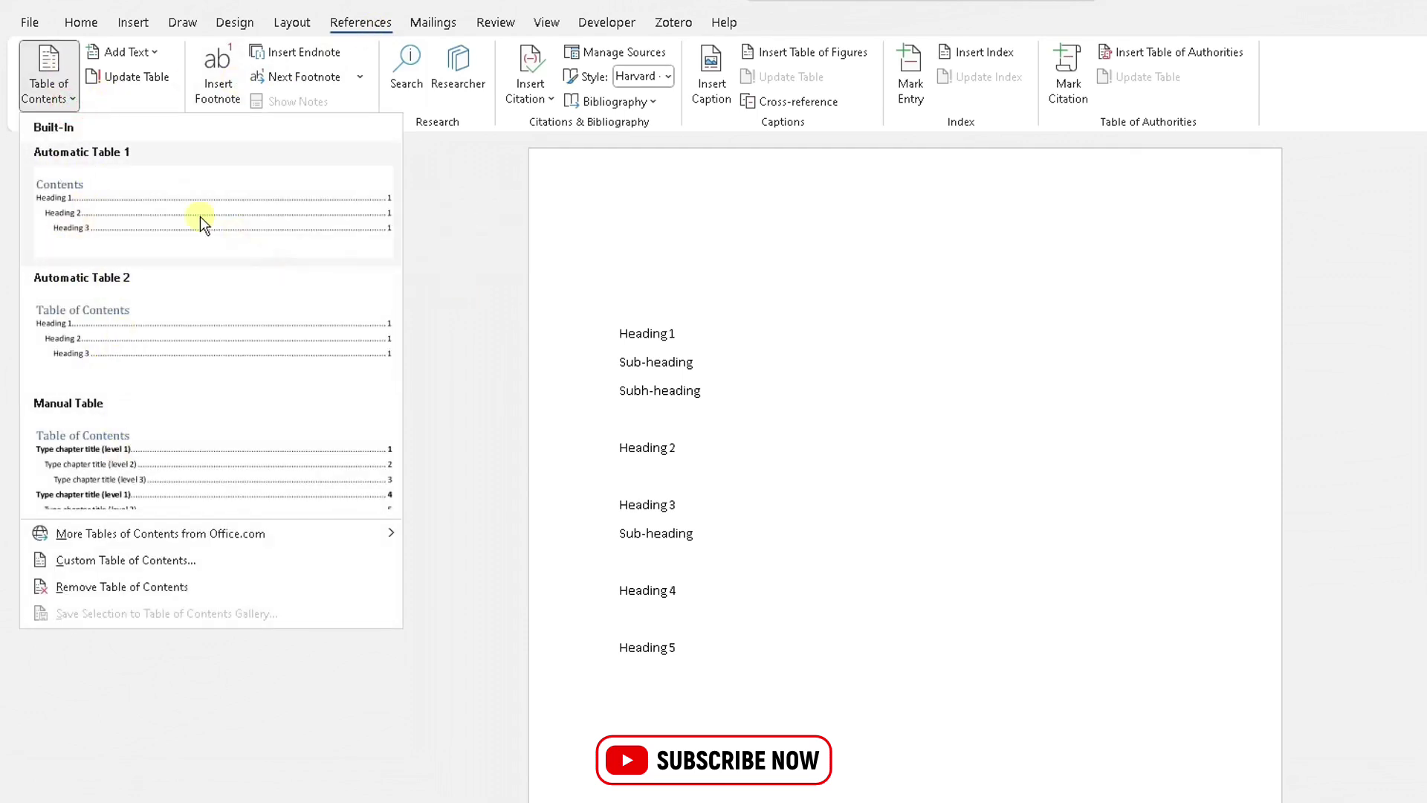
left_click(114, 216)
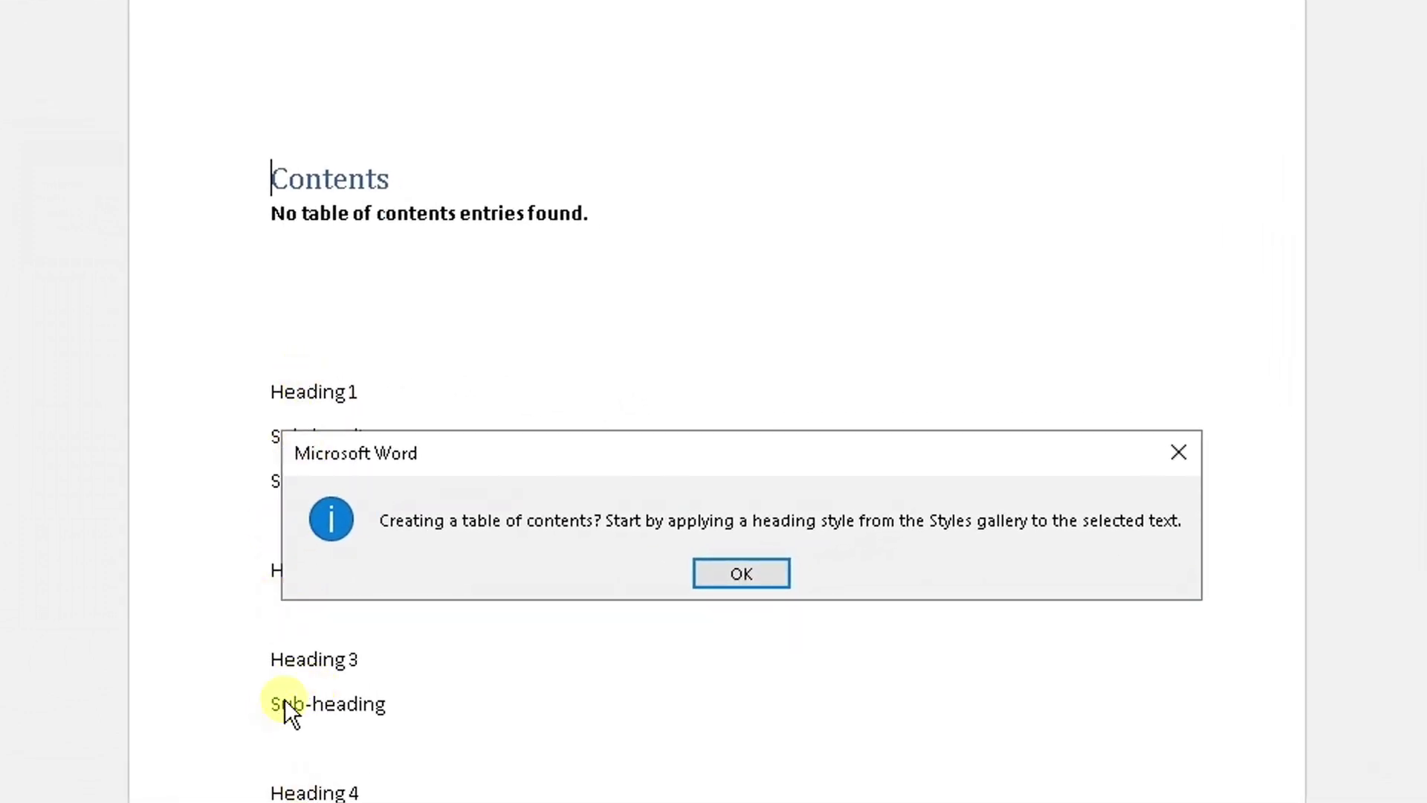
left_click(758, 582)
left_click_drag(374, 387, 277, 387)
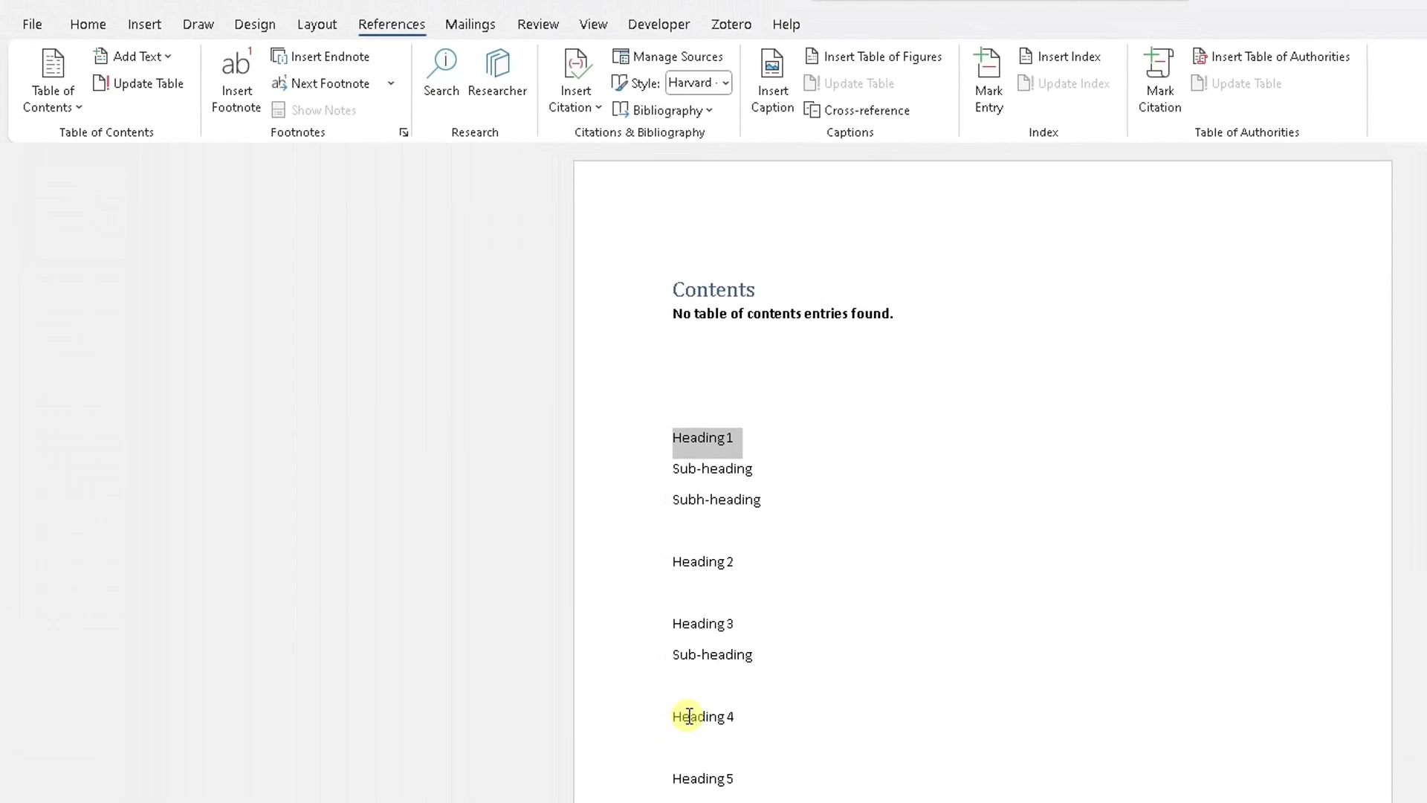
Step: Style the Heading 1 line as Heading 1 and its Sub-heading and Subh-heading as Subtitle
left_click(101, 29)
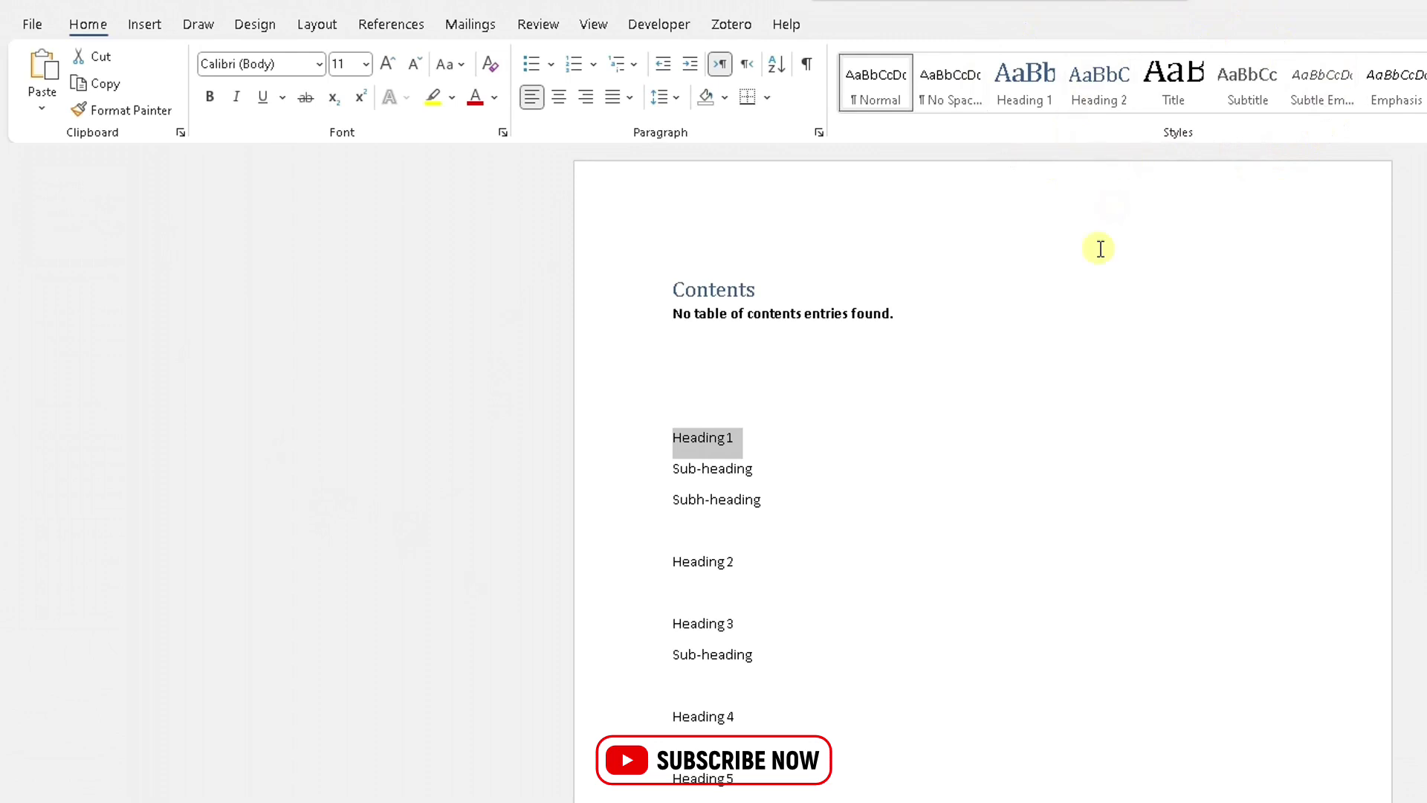
left_click(1029, 83)
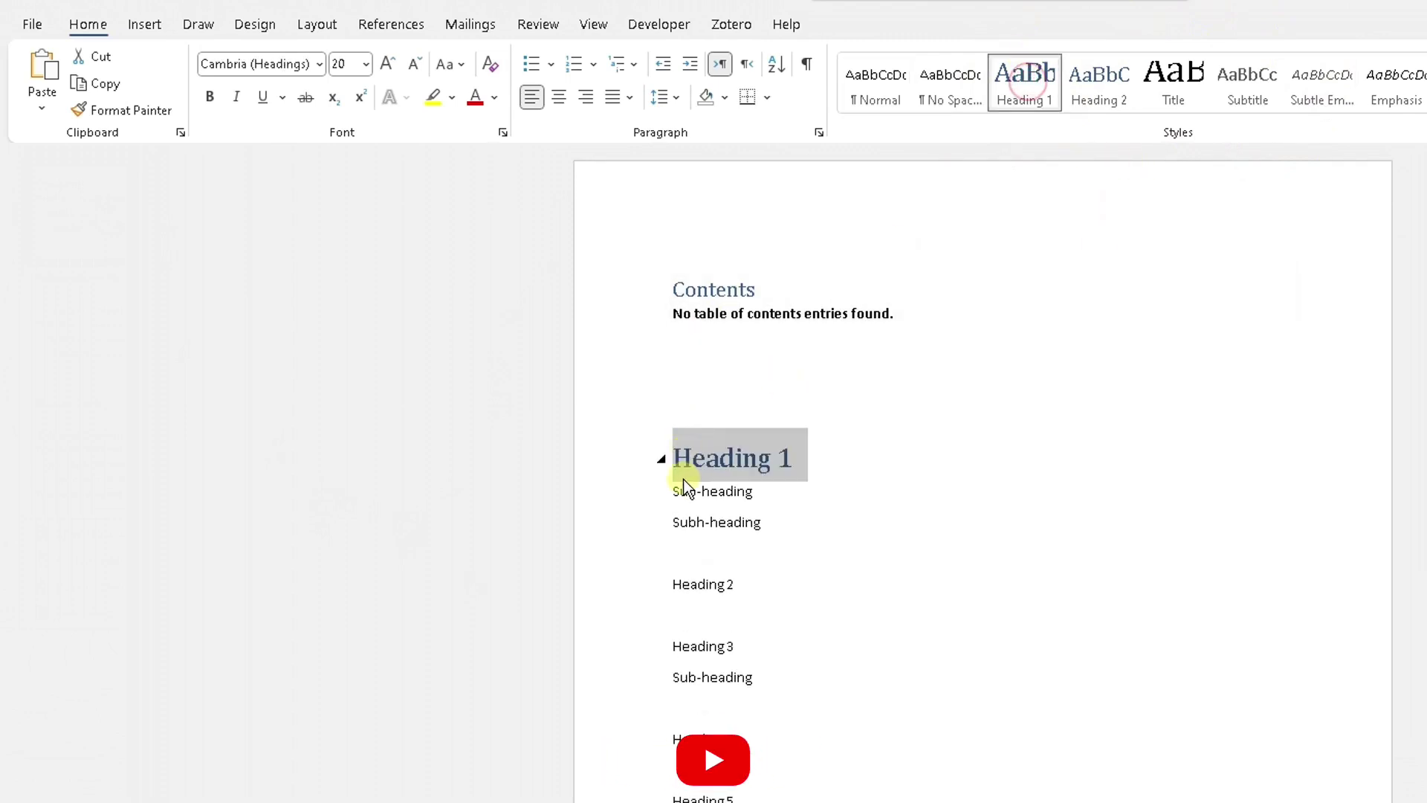
left_click_drag(670, 490, 734, 496)
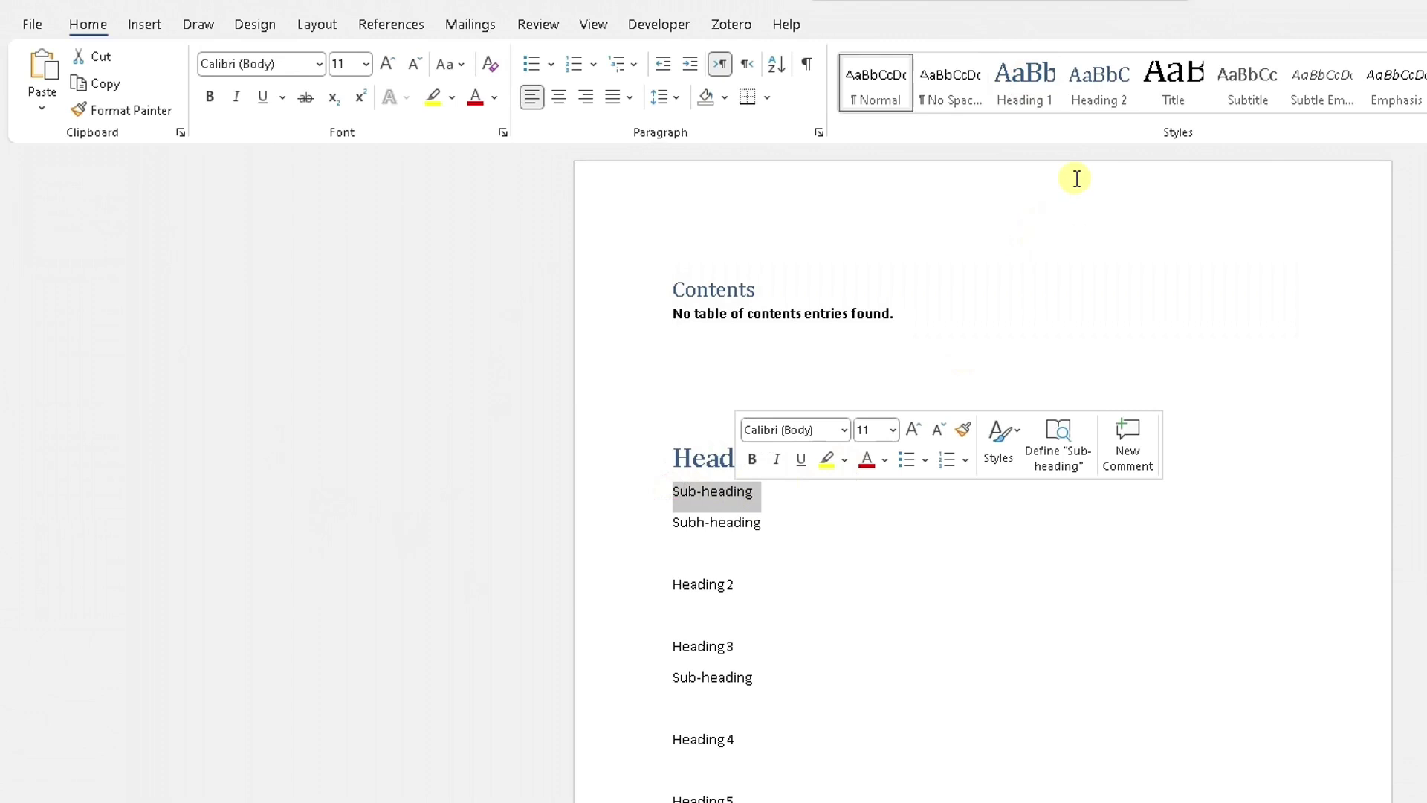
left_click(1113, 100)
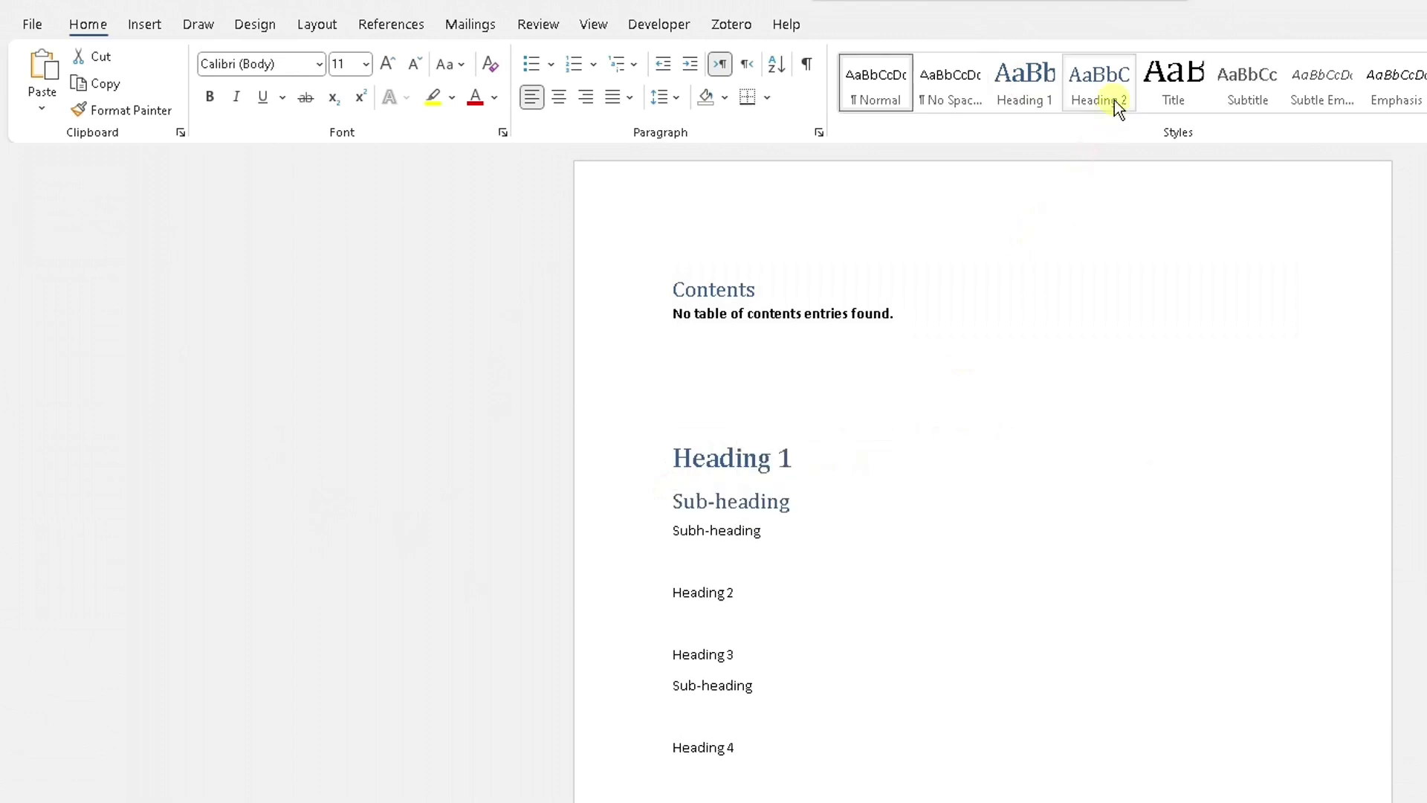
left_click(1228, 98)
left_click_drag(672, 526, 771, 530)
left_click(1231, 90)
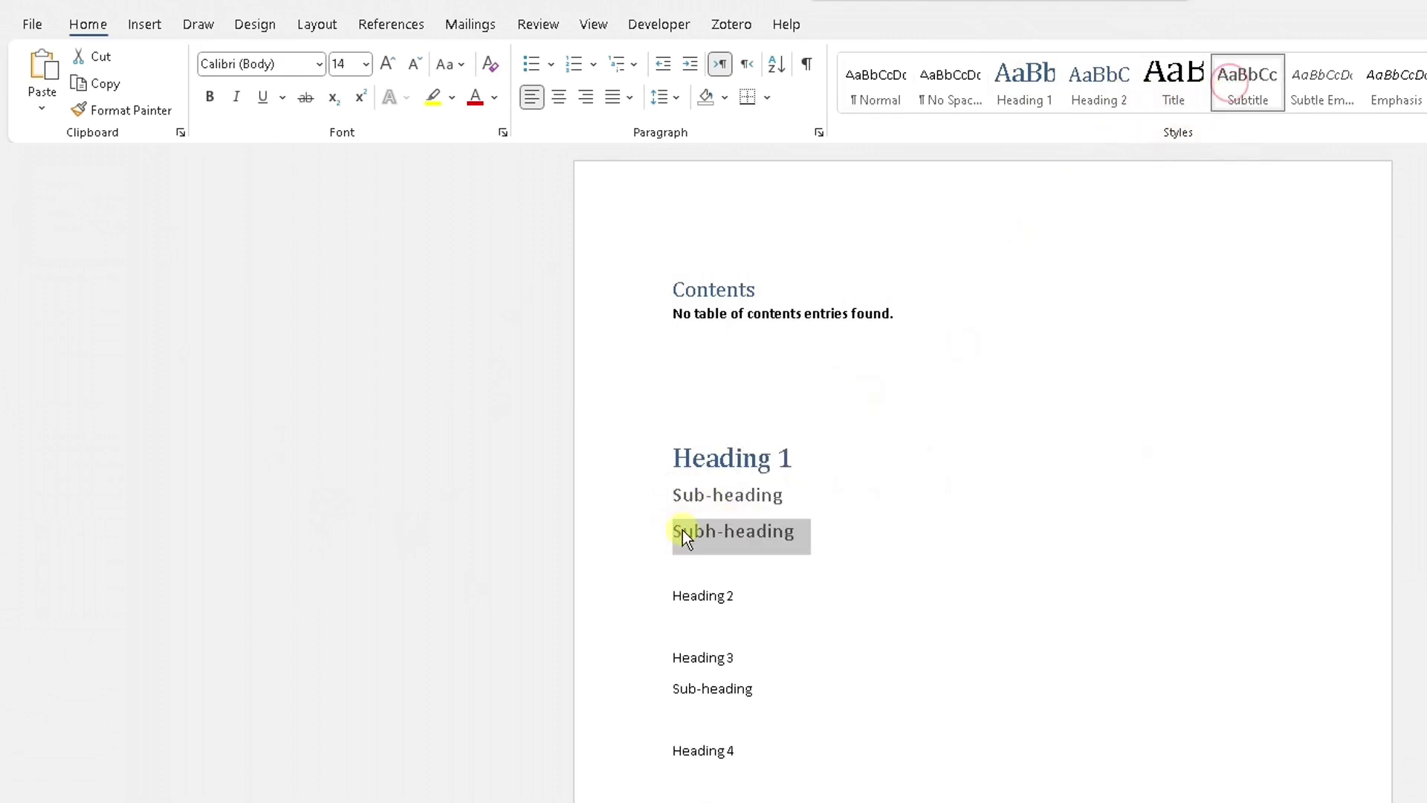
Step: Apply Heading 1 to Headings 2–4, and Subtitle to Heading 3's Sub-heading and Heading 5
left_click_drag(672, 597, 747, 589)
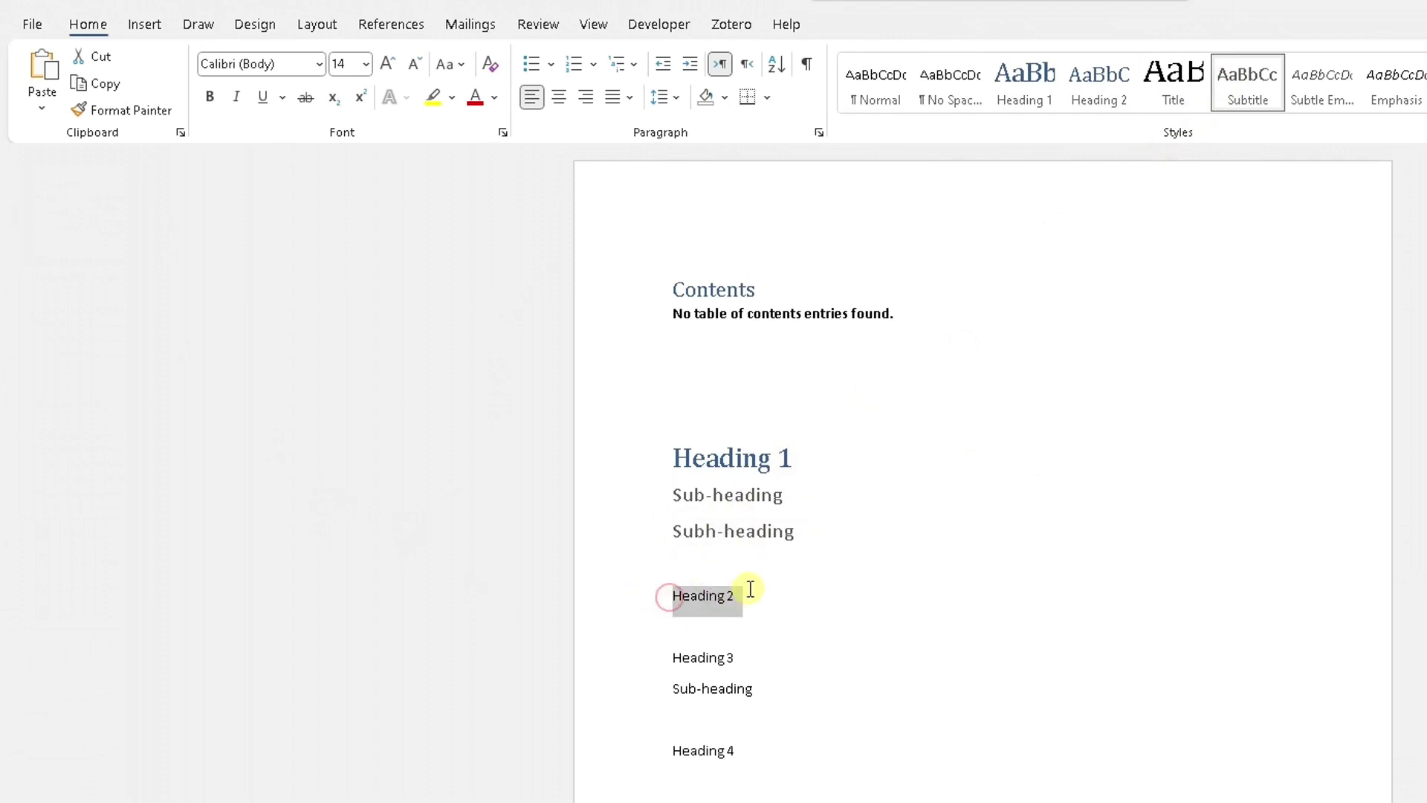
left_click(1044, 102)
left_click_drag(672, 680, 736, 681)
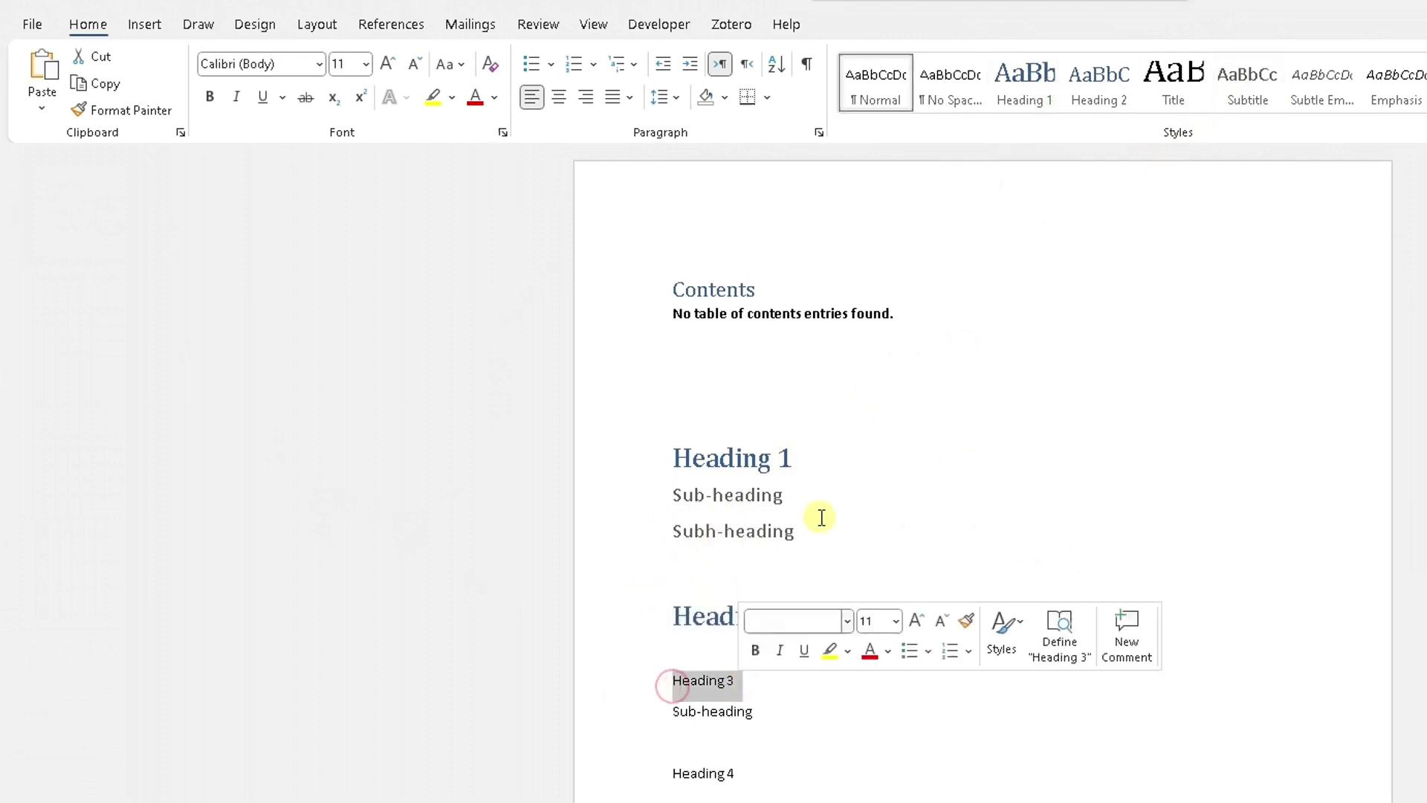
left_click(1011, 86)
left_click_drag(671, 735, 760, 736)
left_click(1245, 93)
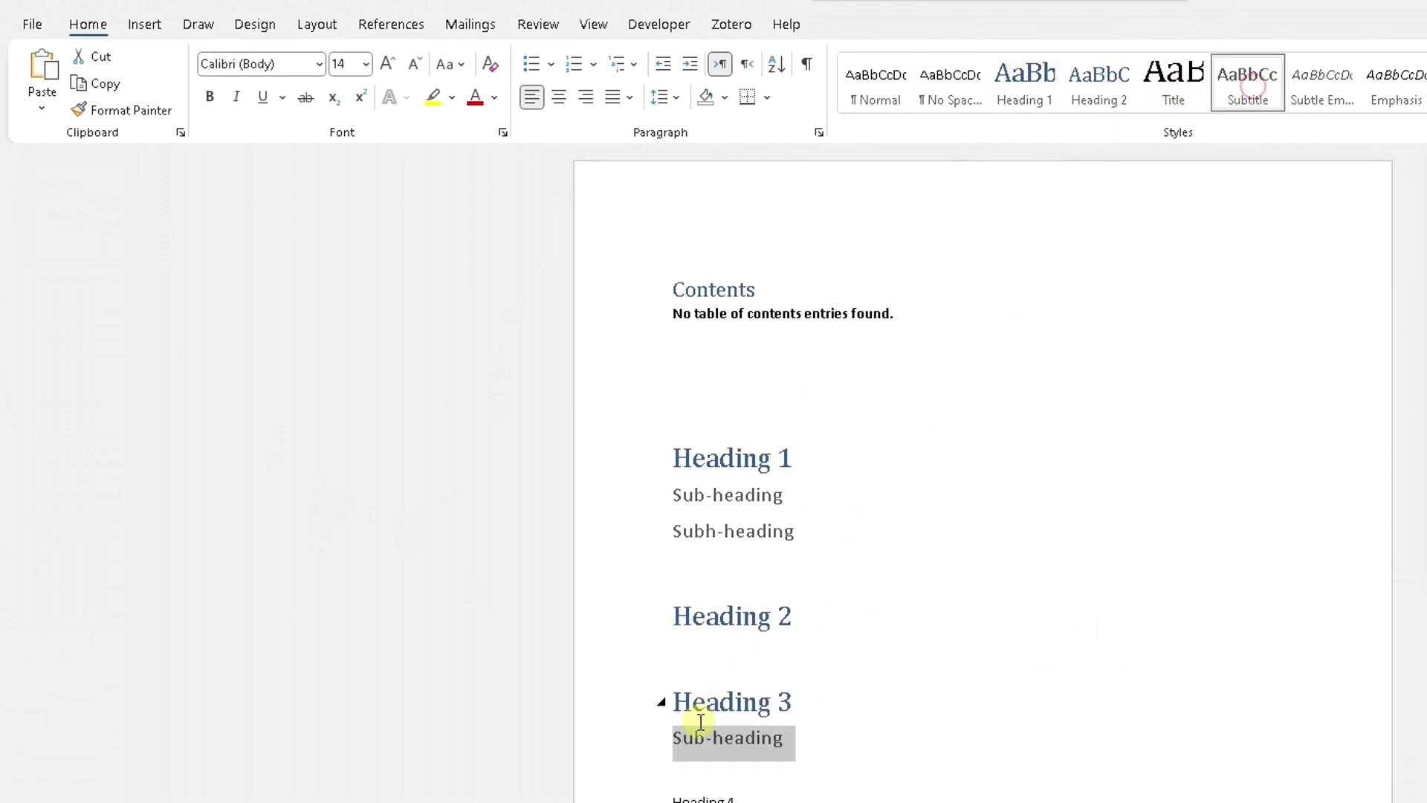
left_click_drag(670, 798, 736, 796)
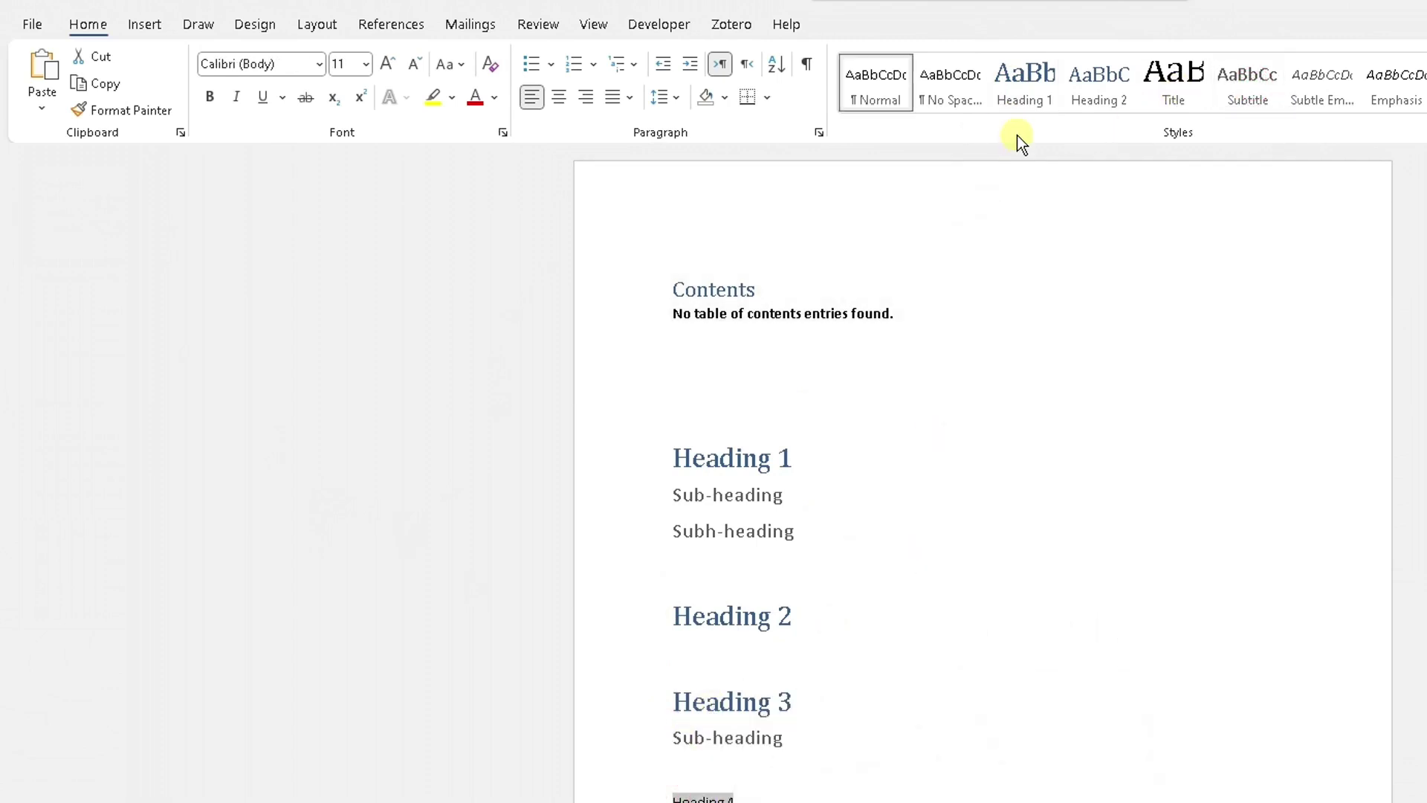
left_click(1022, 95)
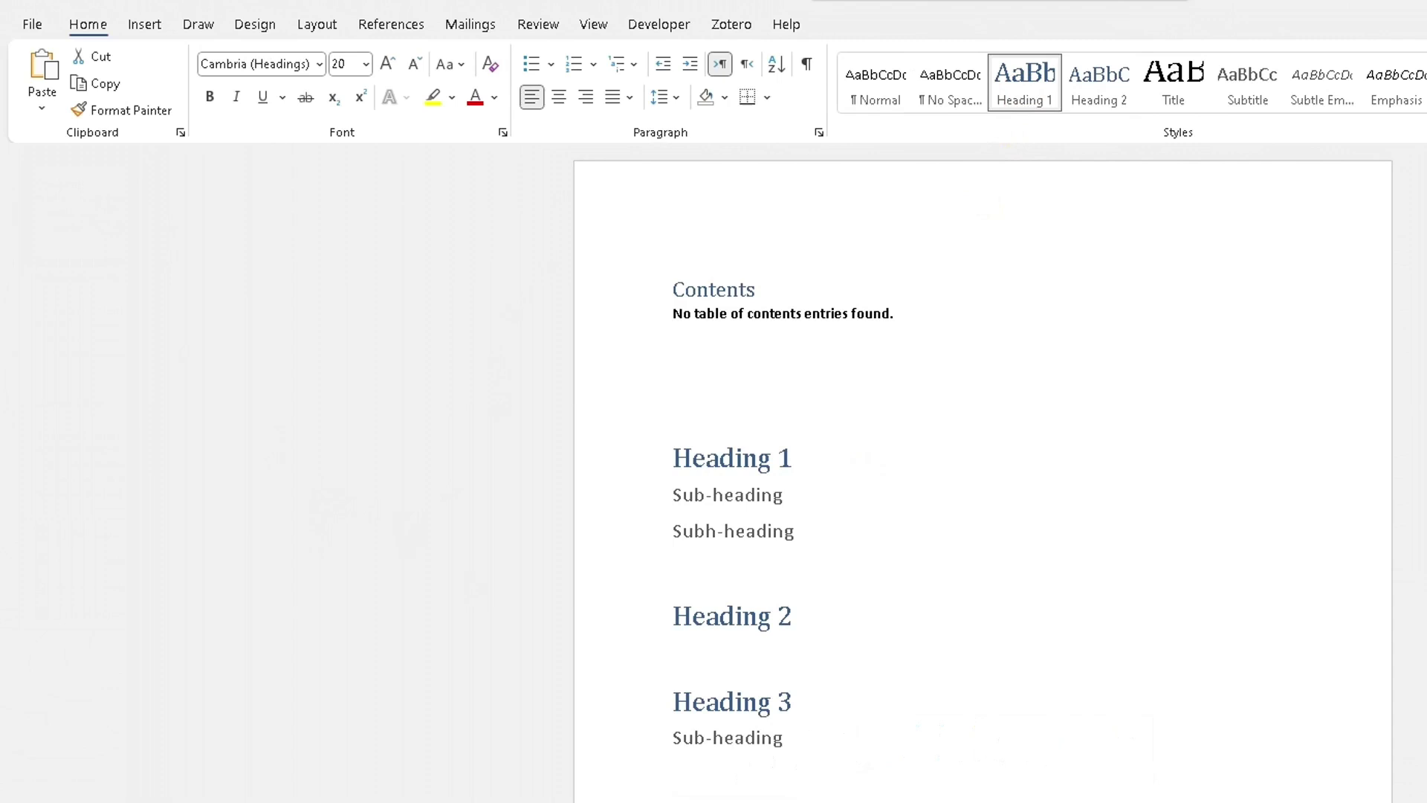
left_click(1247, 78)
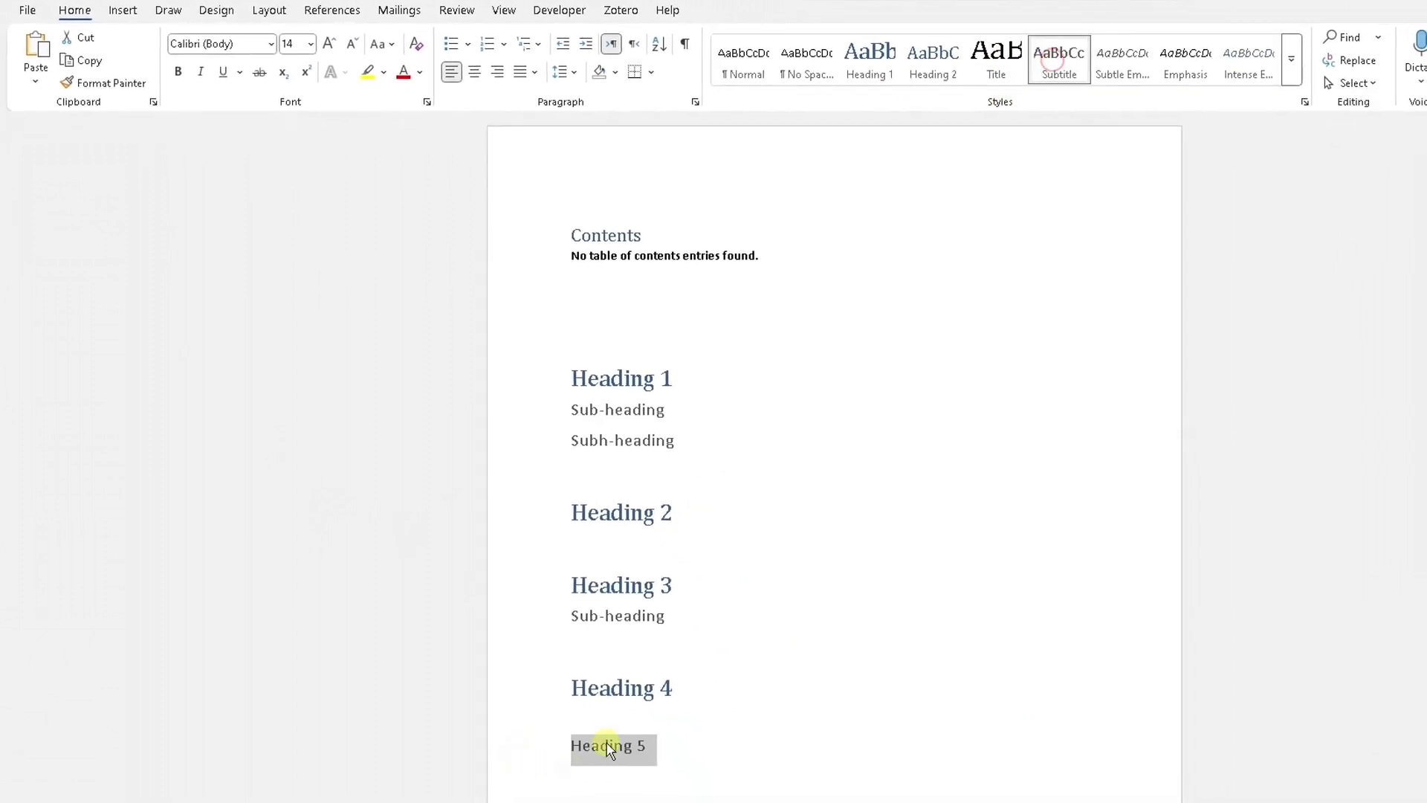
Step: Delete the empty Contents block from the top of the page
left_click(677, 515)
scroll(674, 388, "down", 3)
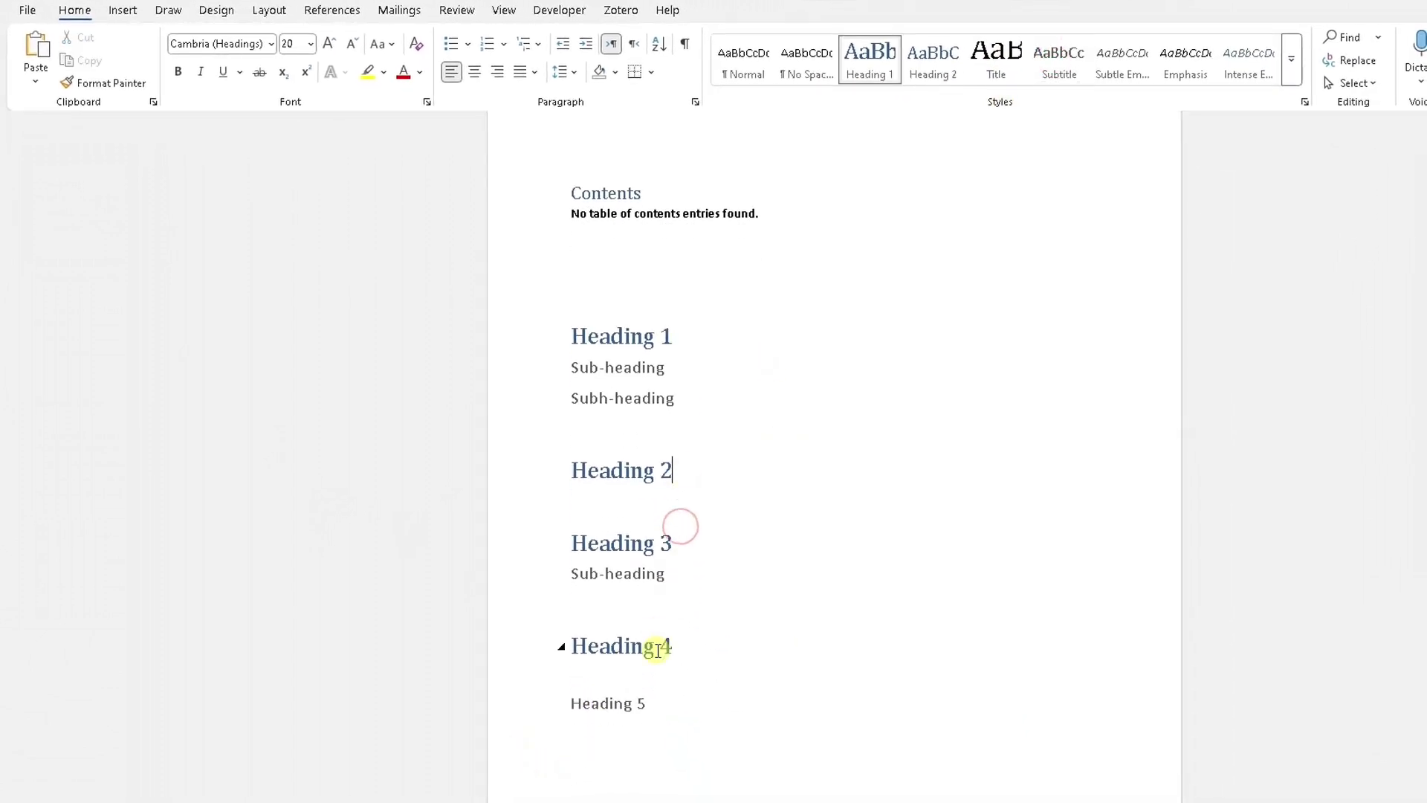
scroll(674, 388, "down", 4)
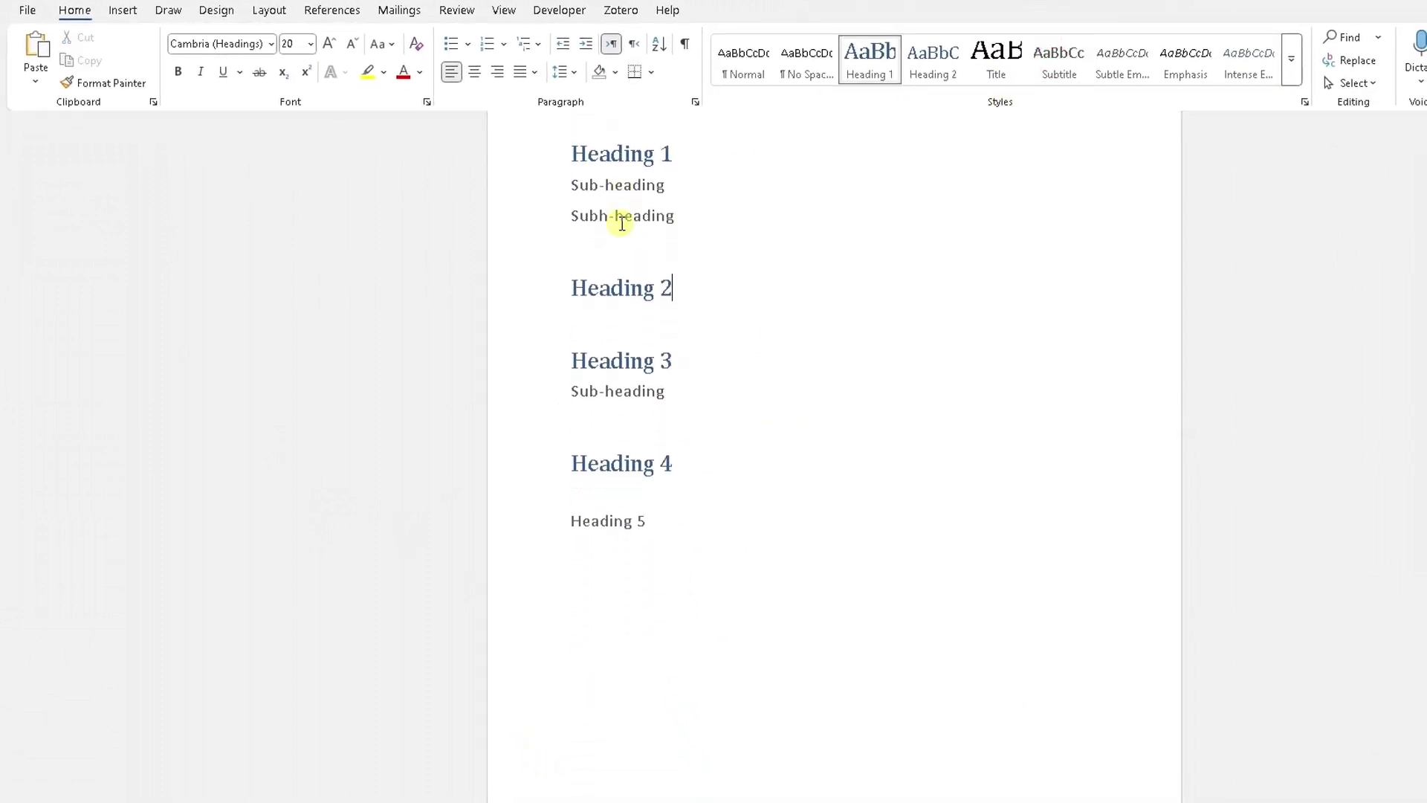
scroll(622, 192, "down", 1)
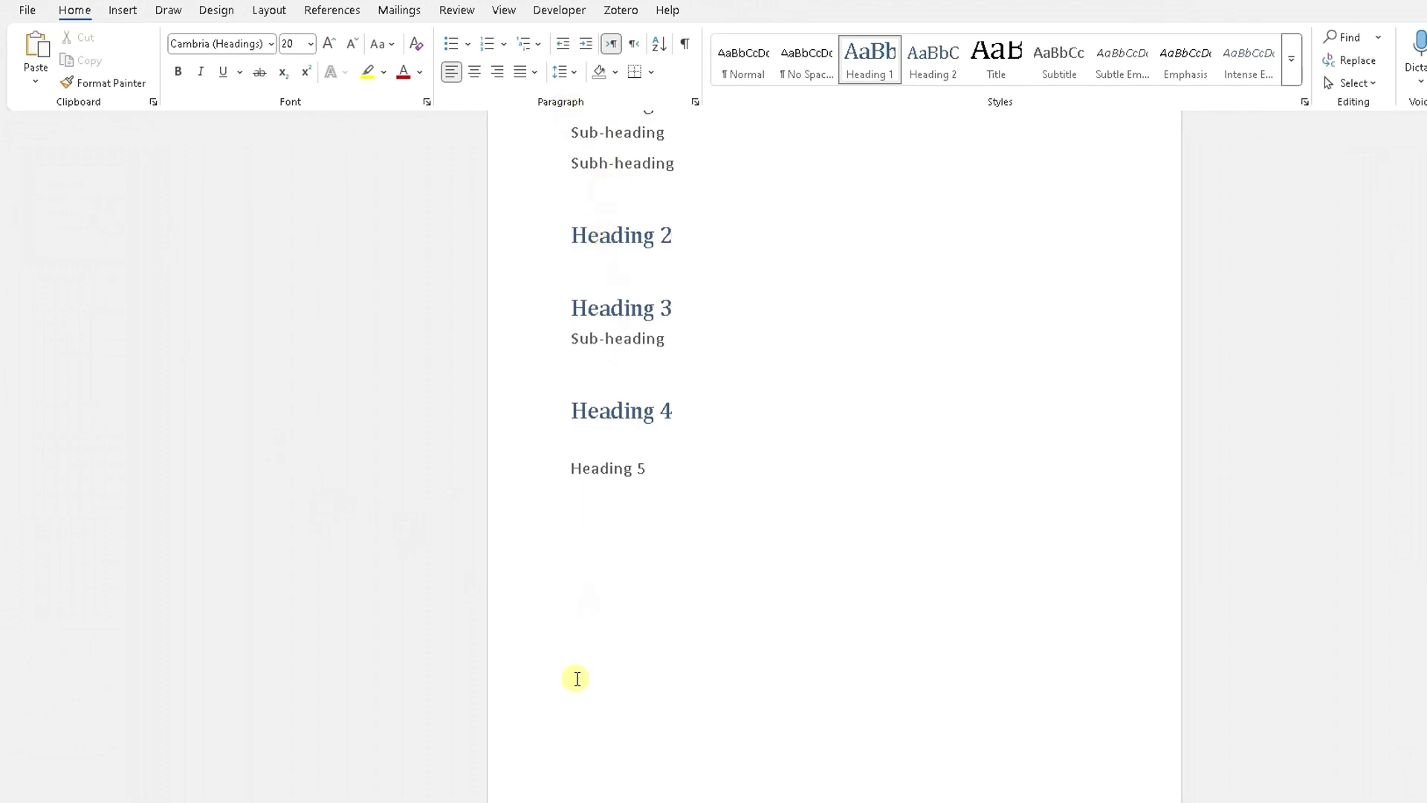
scroll(650, 459, "up", 7)
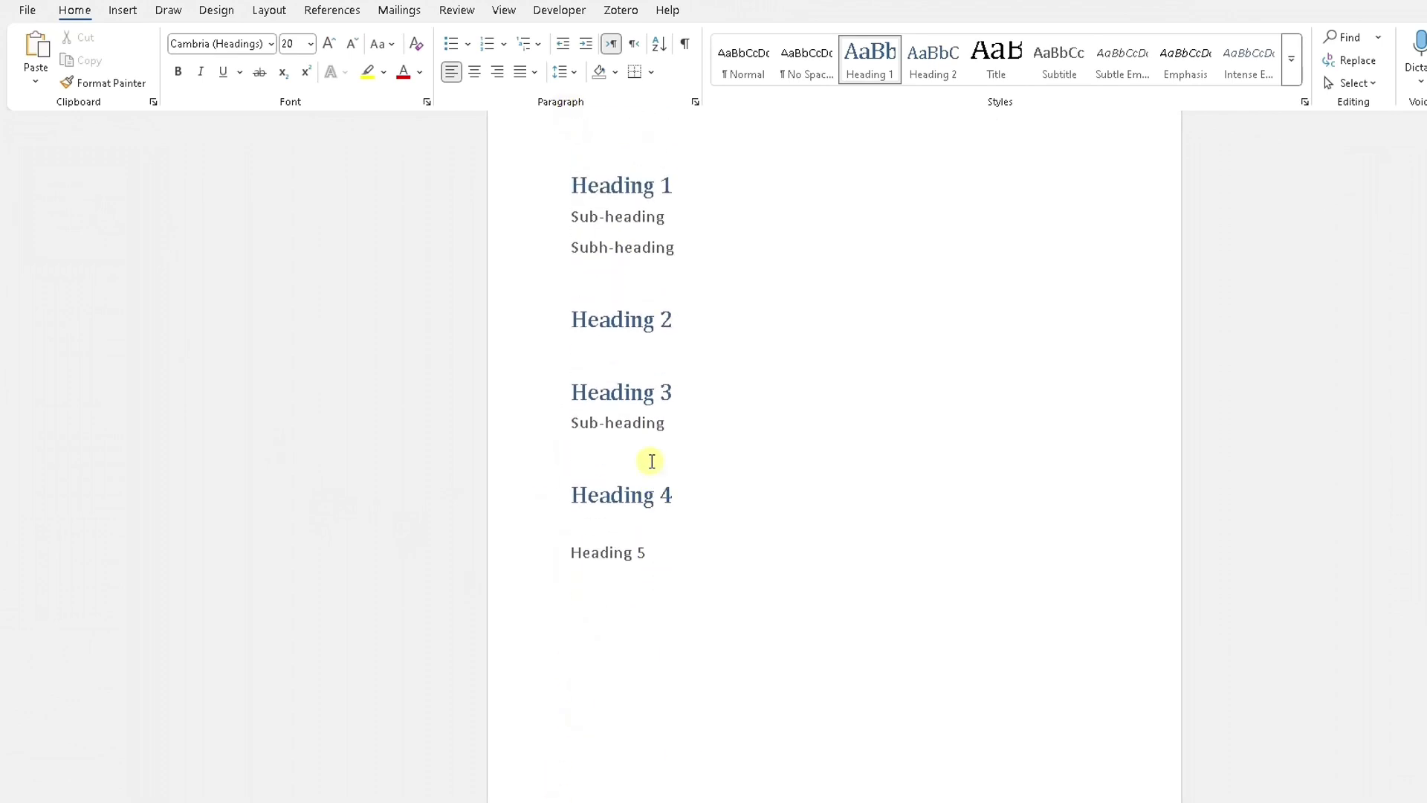
scroll(651, 412, "up", 1)
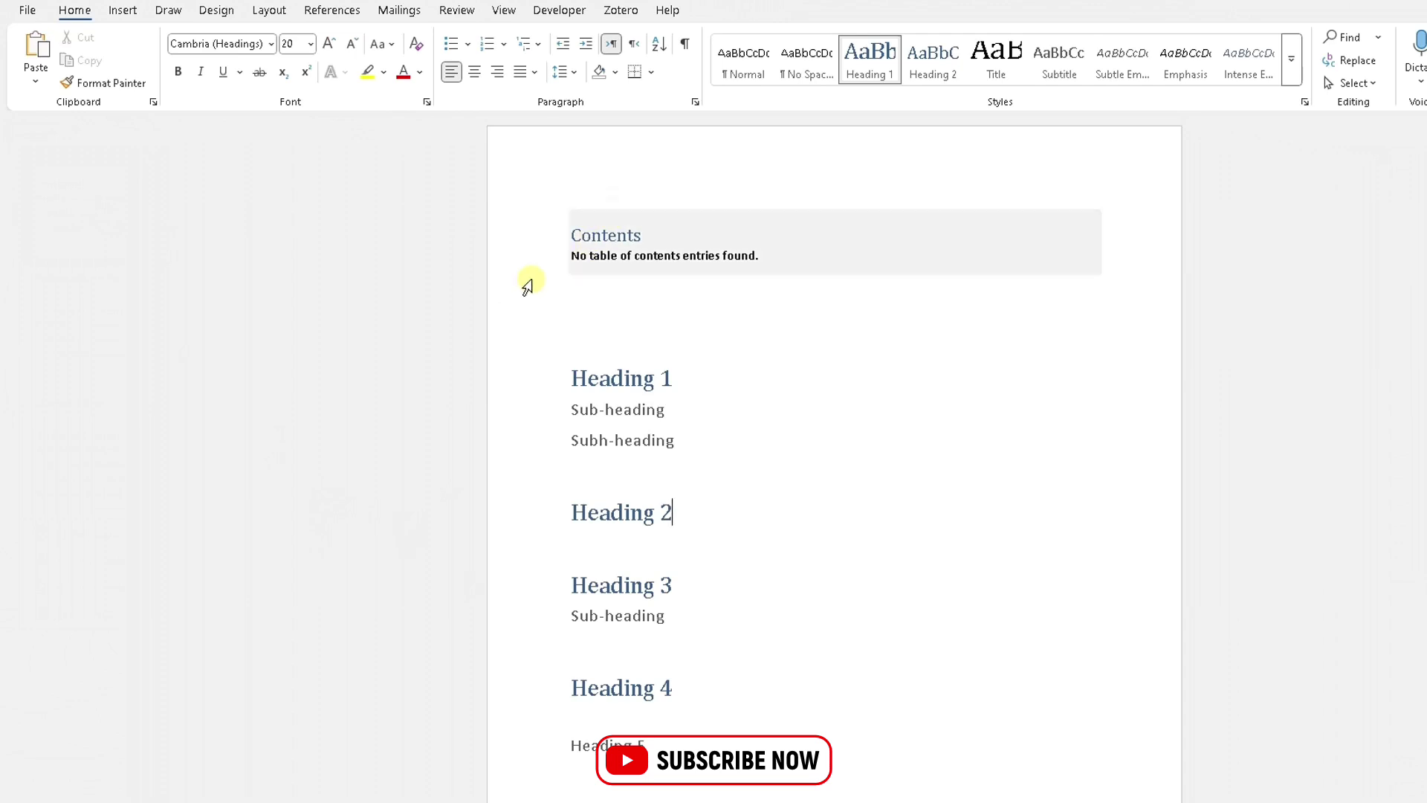
left_click_drag(599, 287, 576, 210)
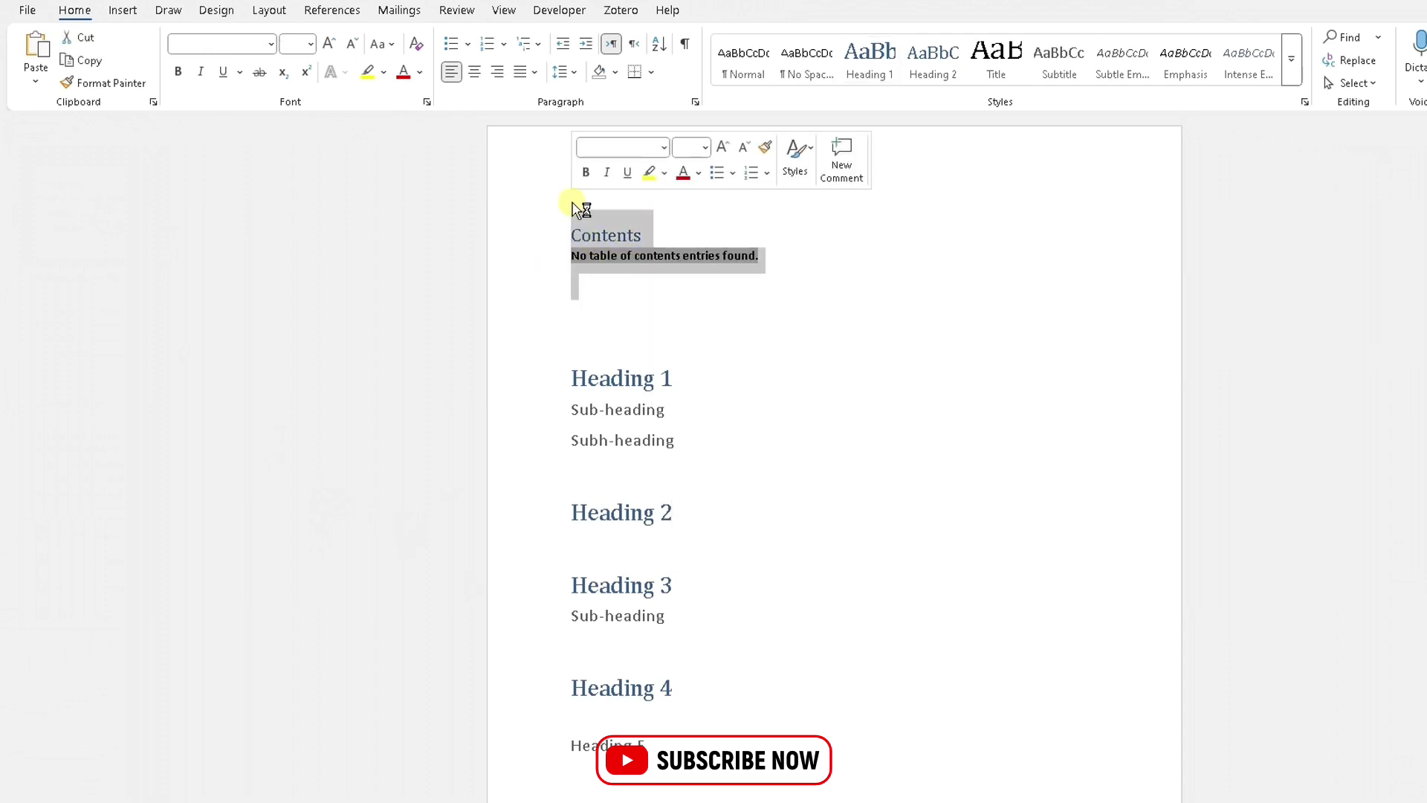
key("Delete")
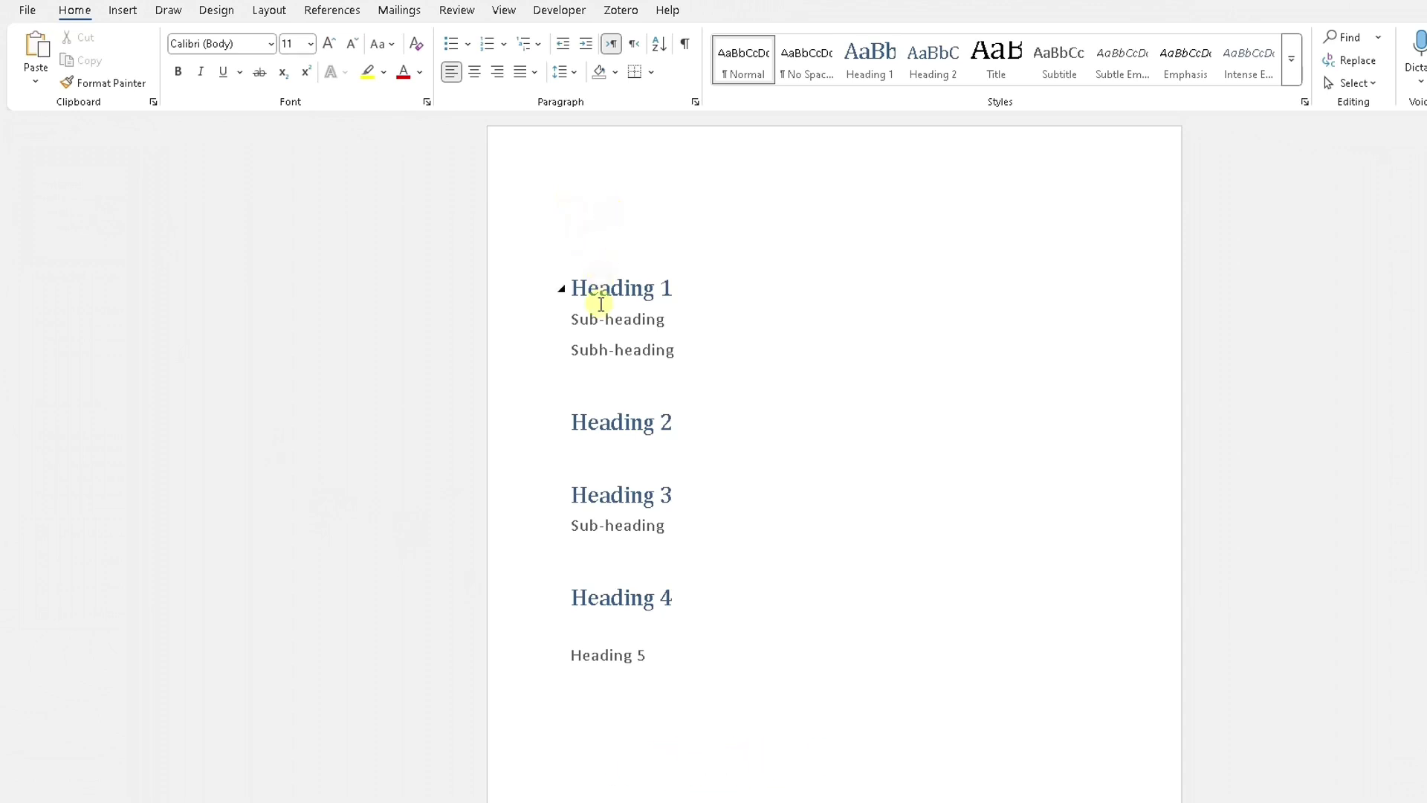
left_click(345, 18)
Step: Insert Automatic Table 1, now listing Heading 1 through Heading 4 on page 1
left_click(56, 74)
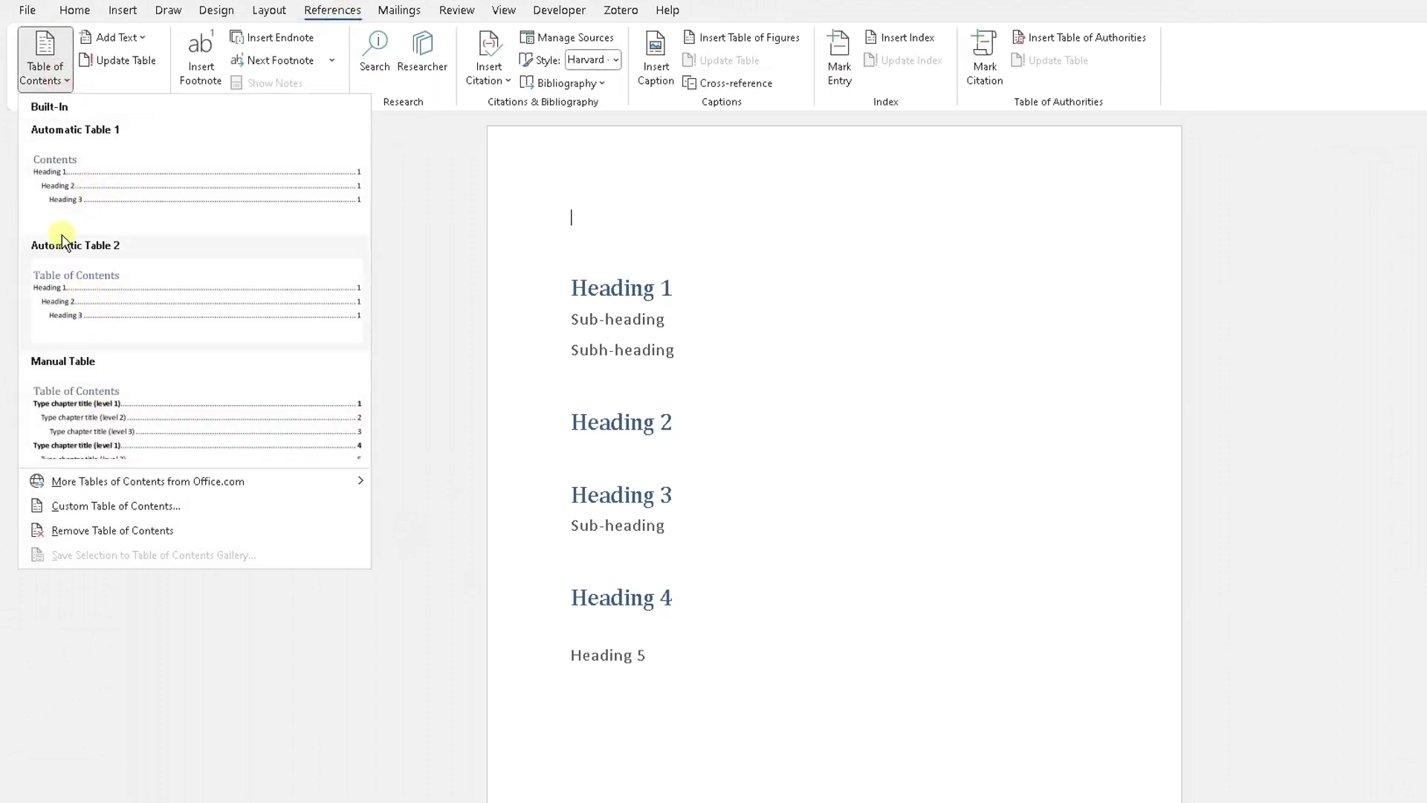
left_click(79, 186)
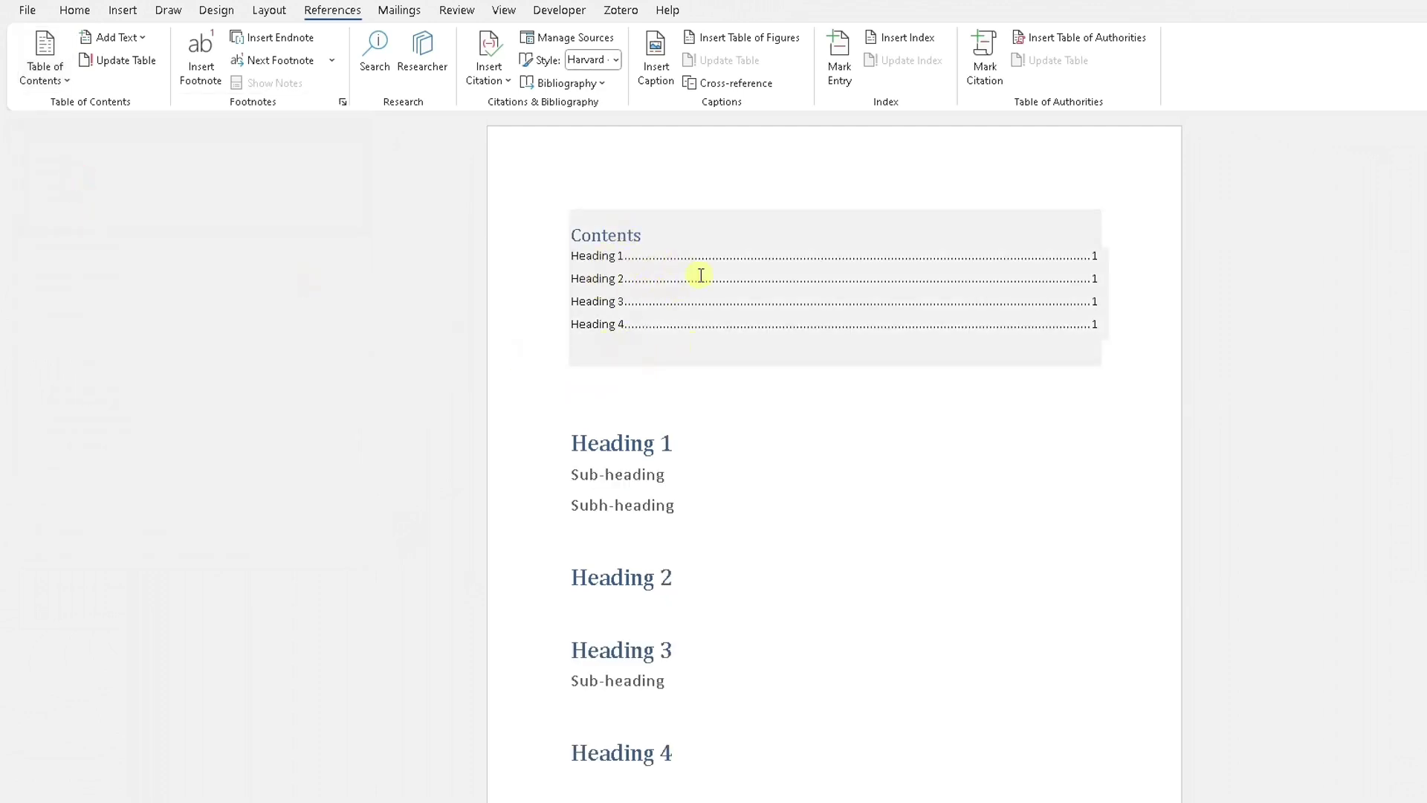
left_click(647, 240)
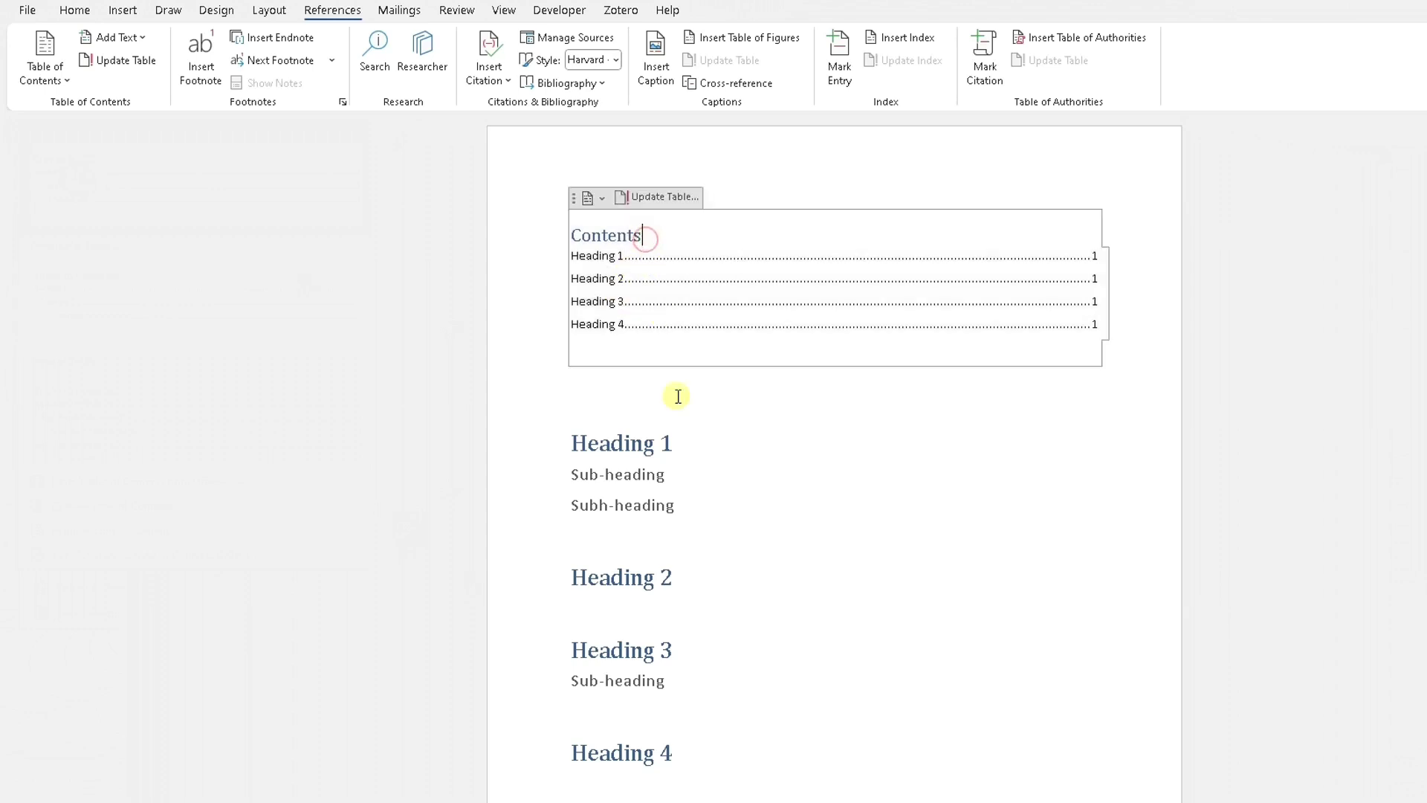
Step: Switch the contents layout to Manual Table, then to Automatic Table 2 titled 'Table of Contents'
left_click(603, 198)
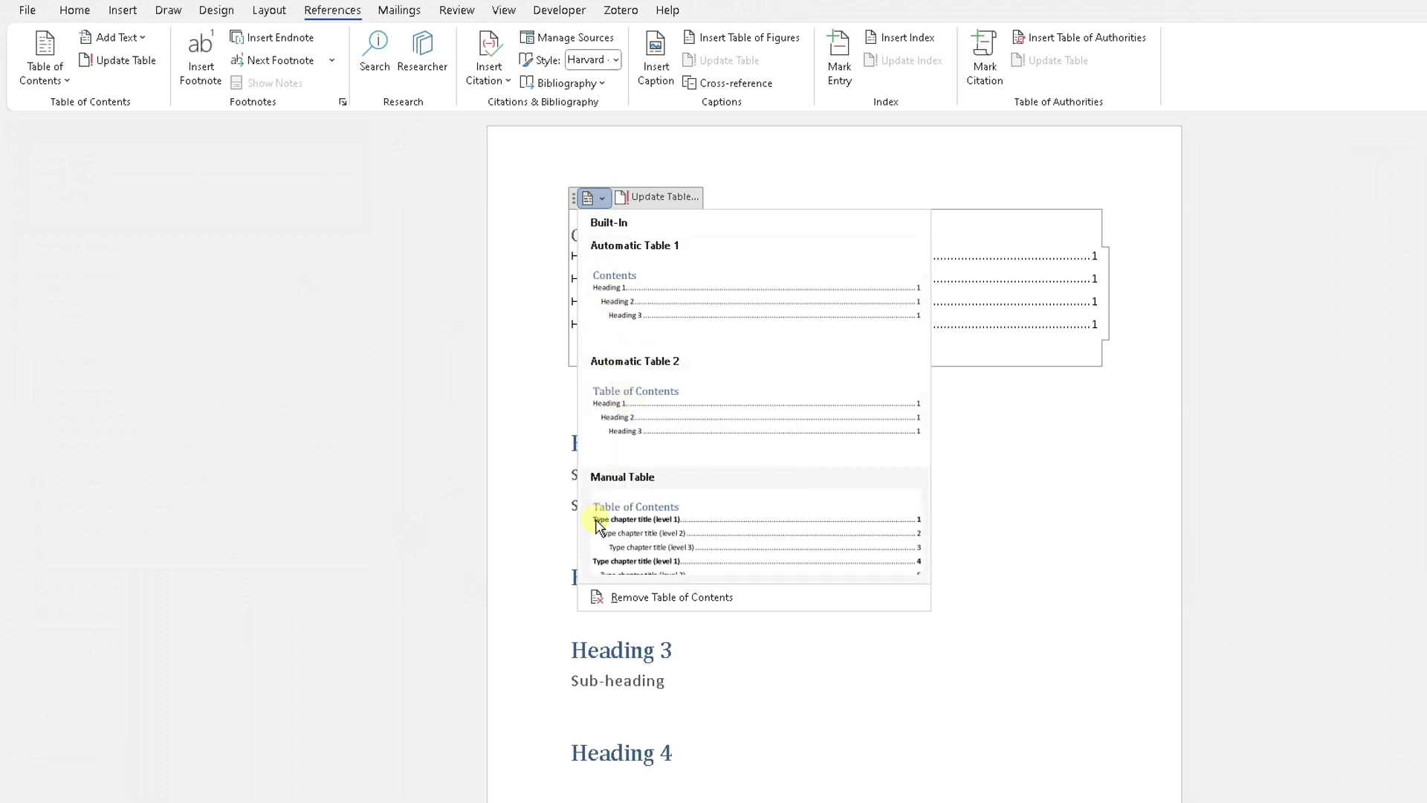
left_click(651, 533)
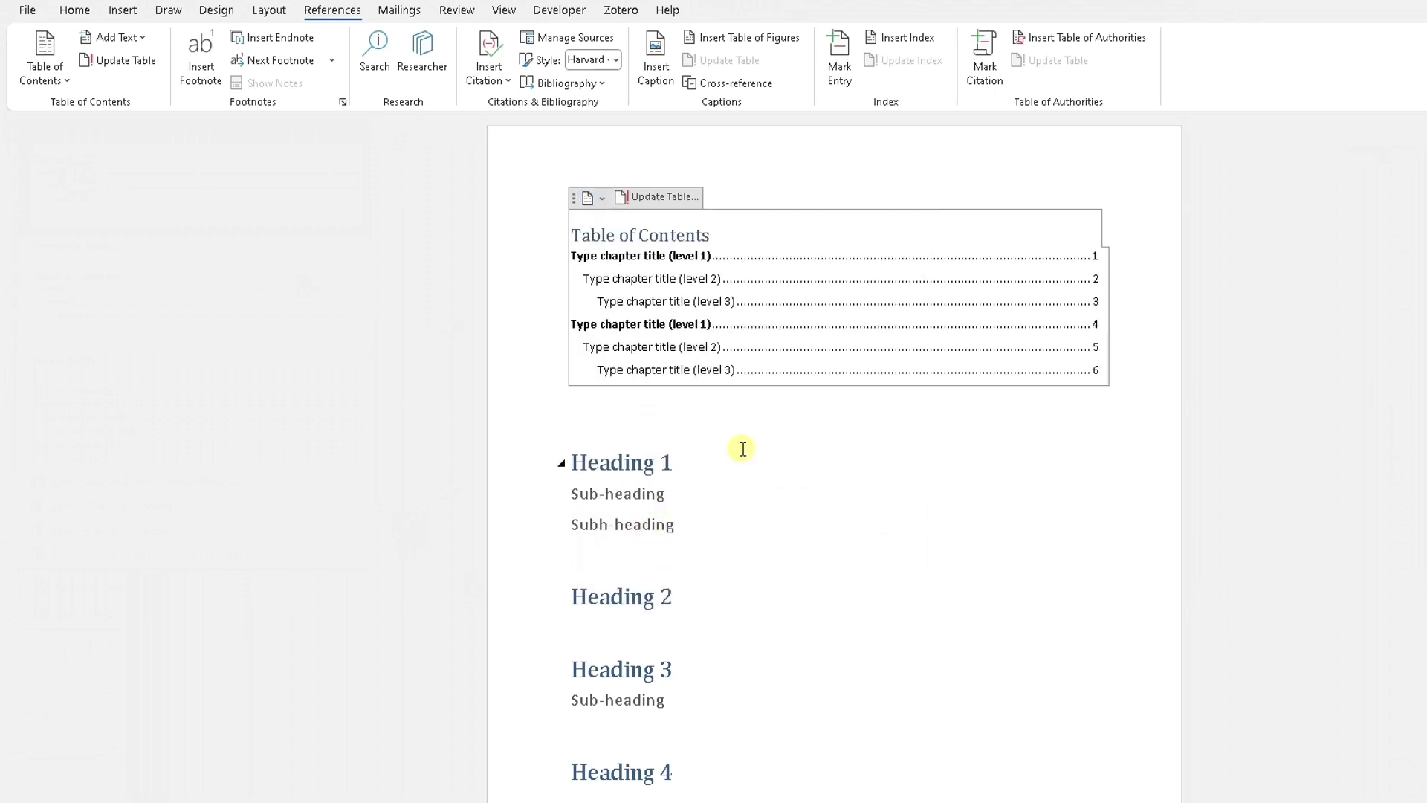
left_click(591, 197)
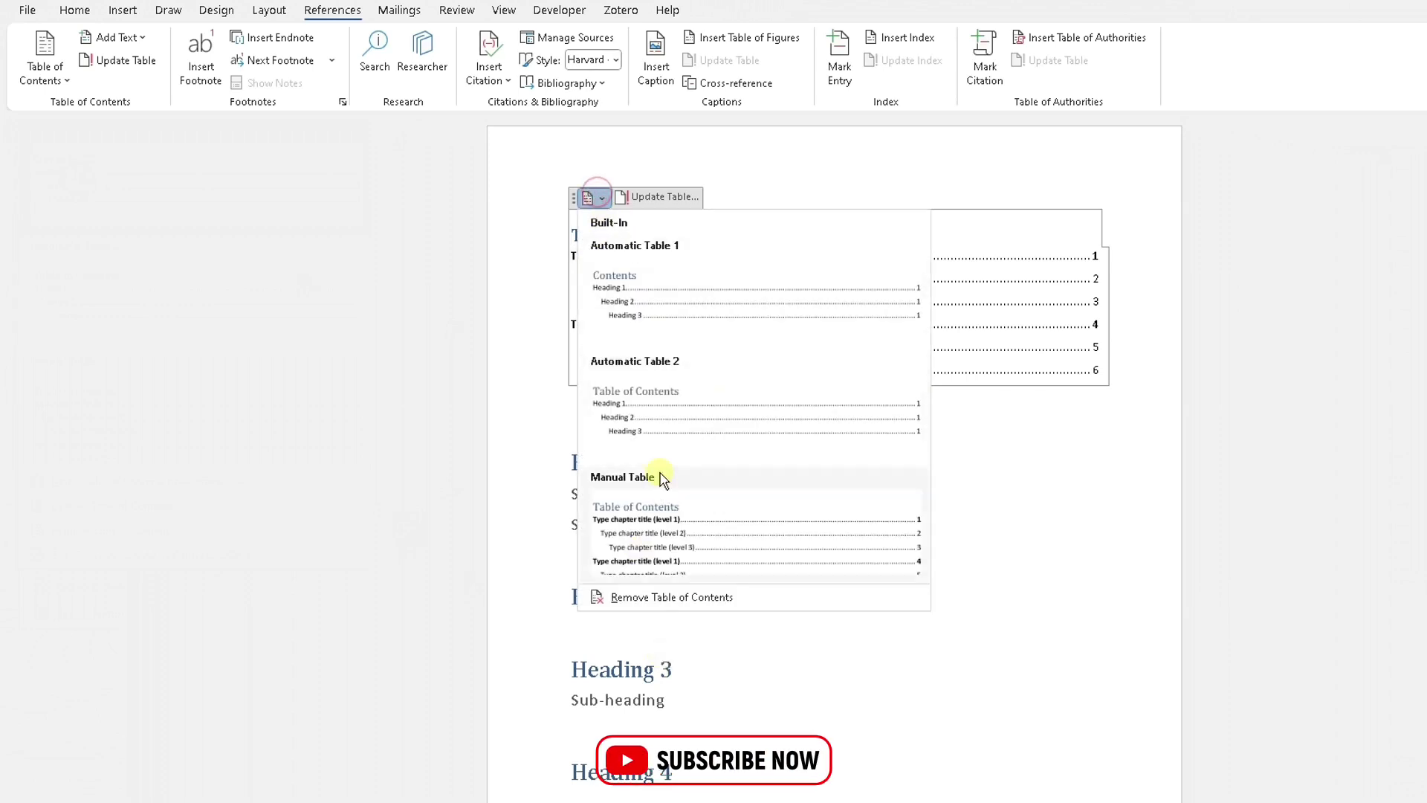
left_click(650, 408)
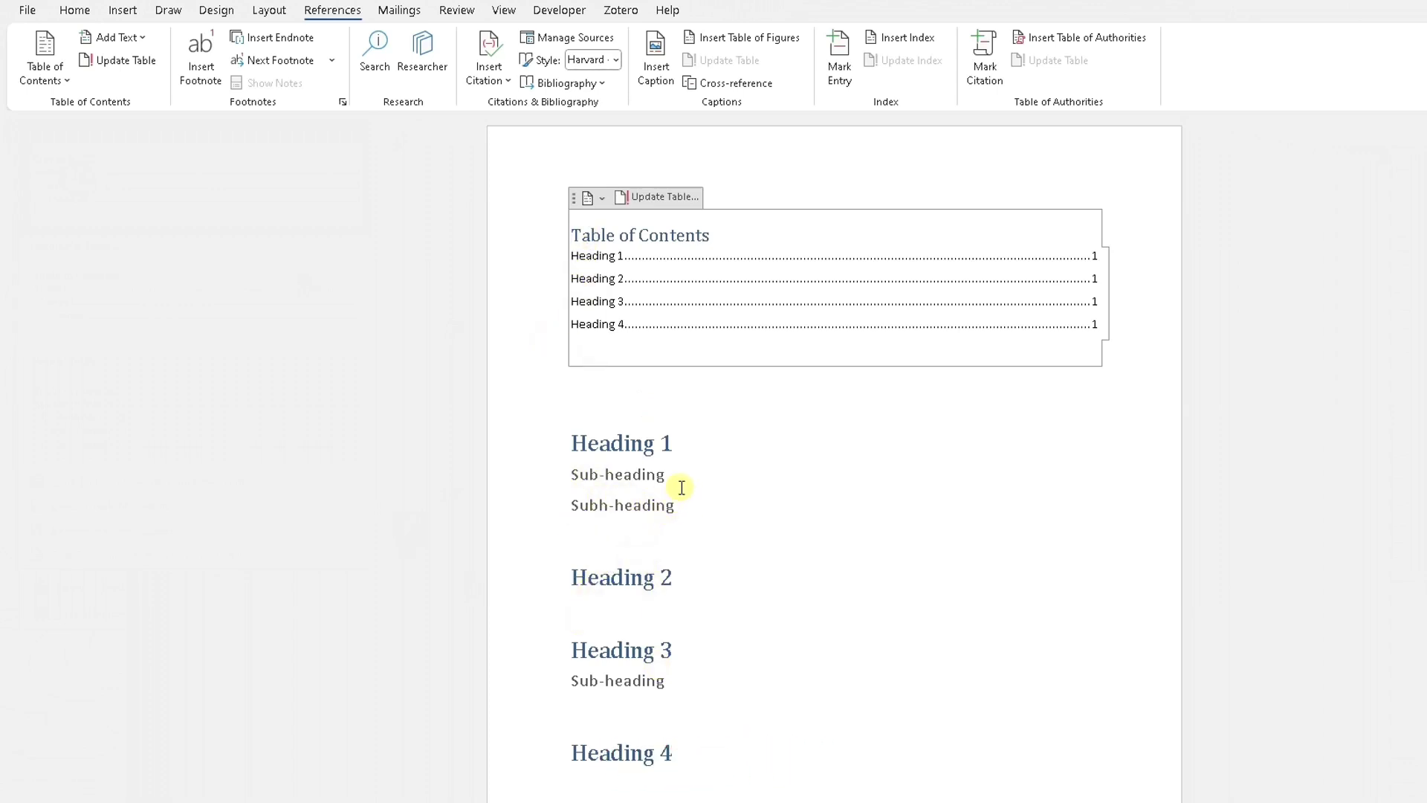
left_click_drag(678, 479, 585, 472)
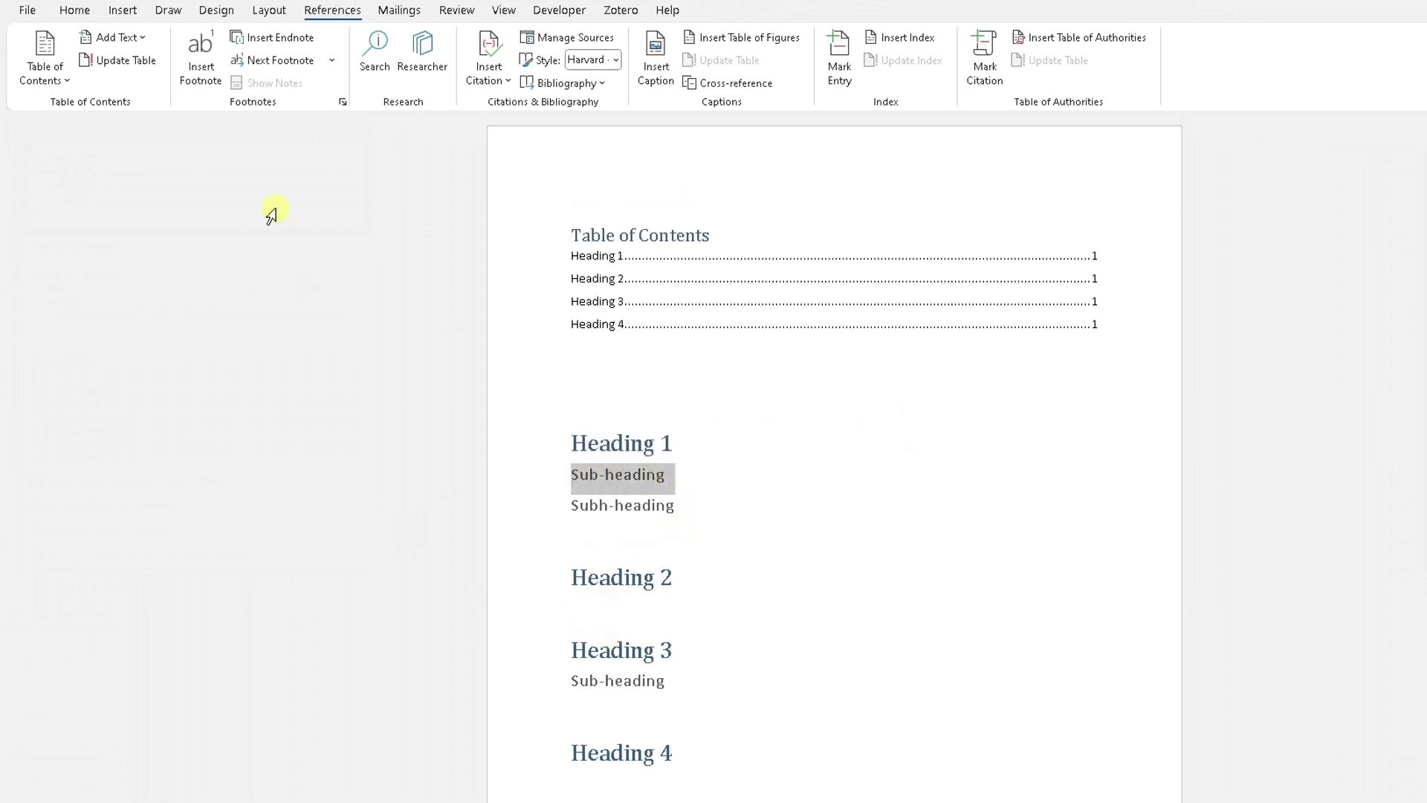
left_click(74, 10)
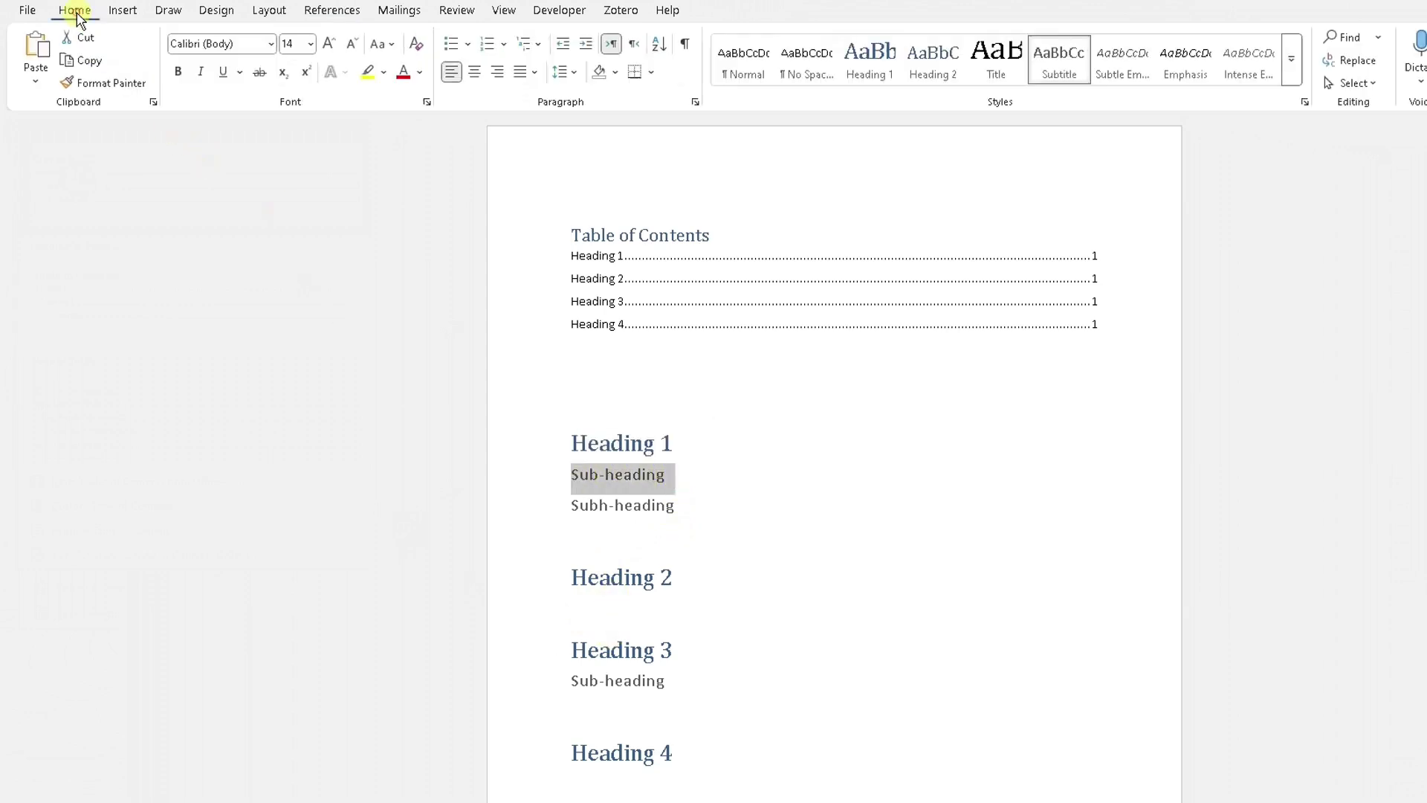
Step: Apply Heading 2 to the Sub-heading and Subh-heading under Heading 1 and Heading 3's Sub-heading
left_click(940, 84)
left_click_drag(677, 509, 567, 503)
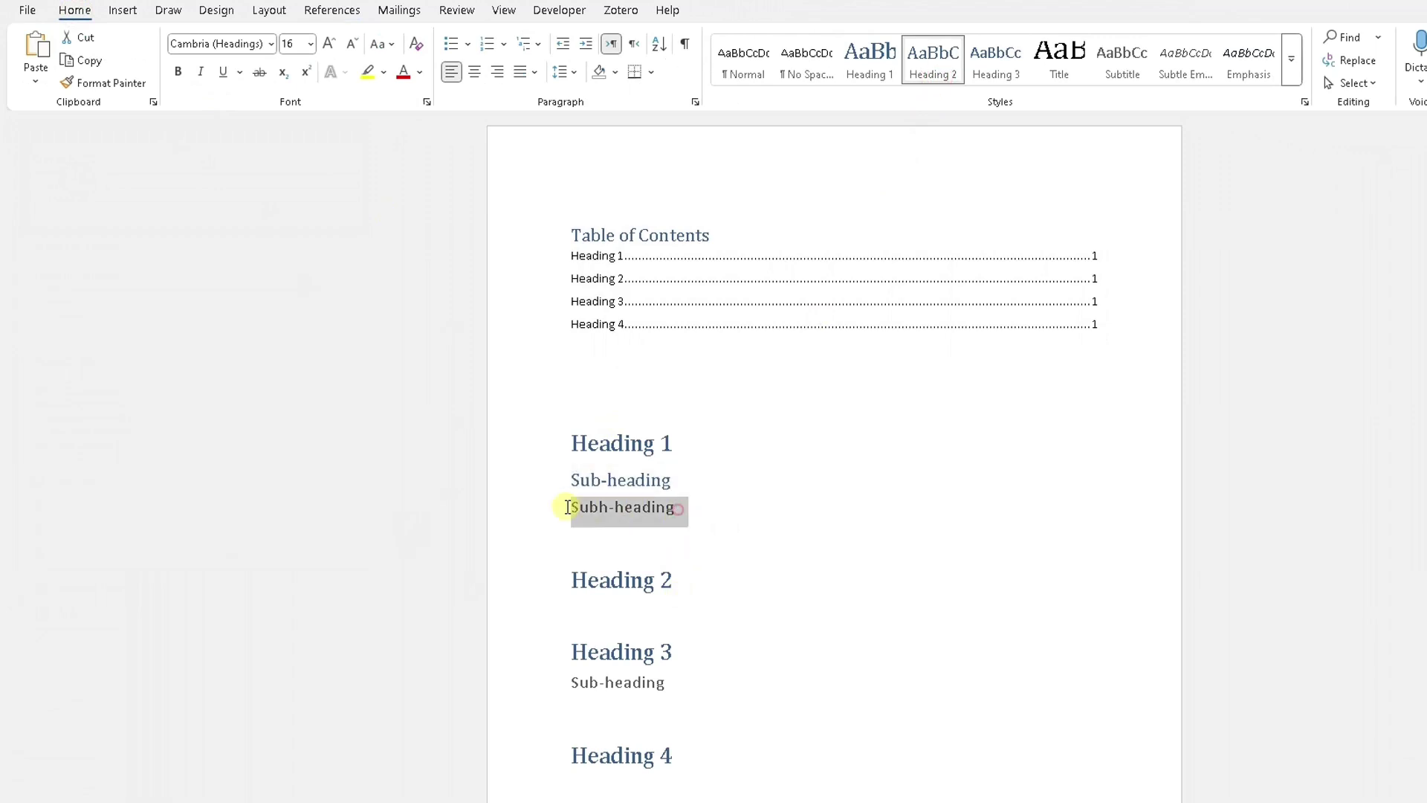
left_click(926, 74)
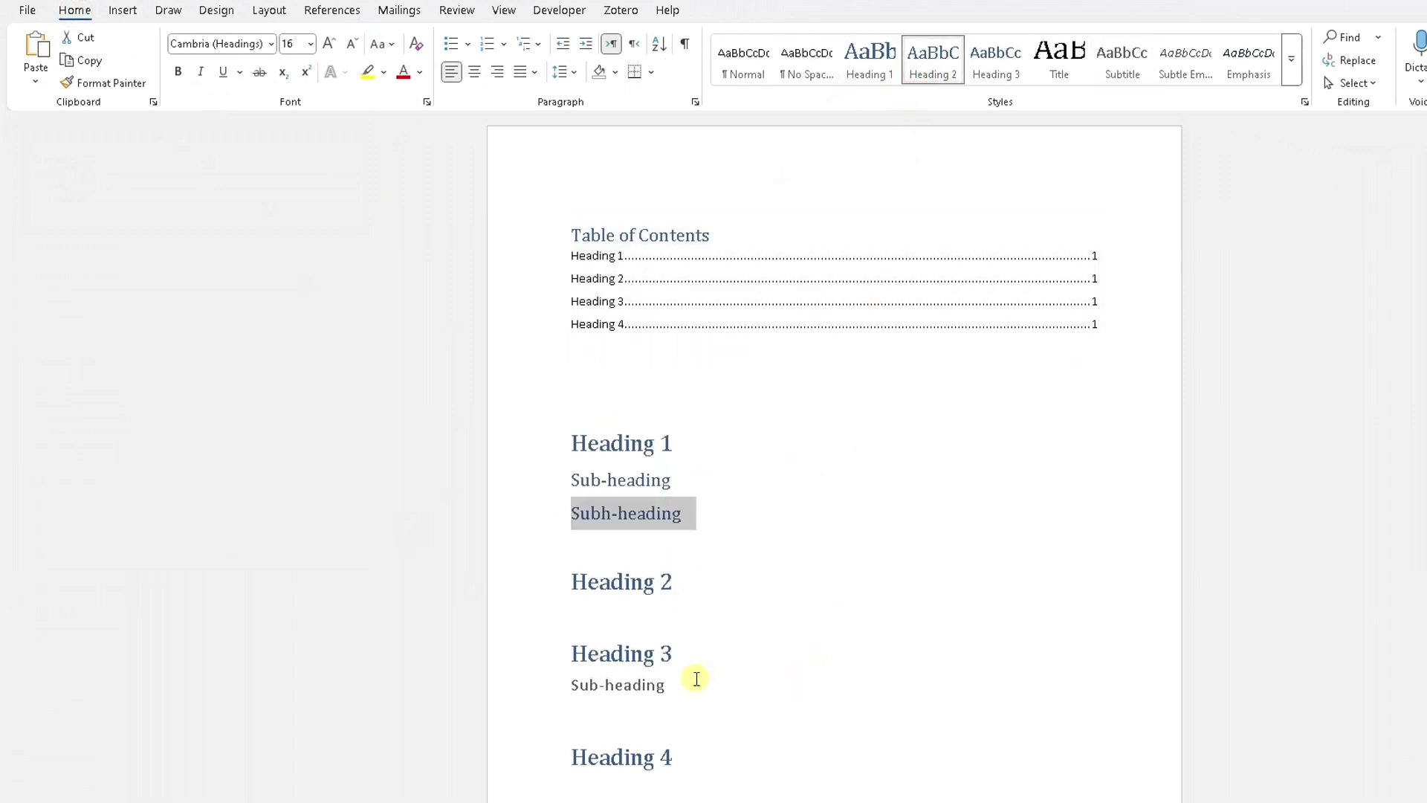
left_click_drag(687, 682, 556, 675)
left_click(934, 72)
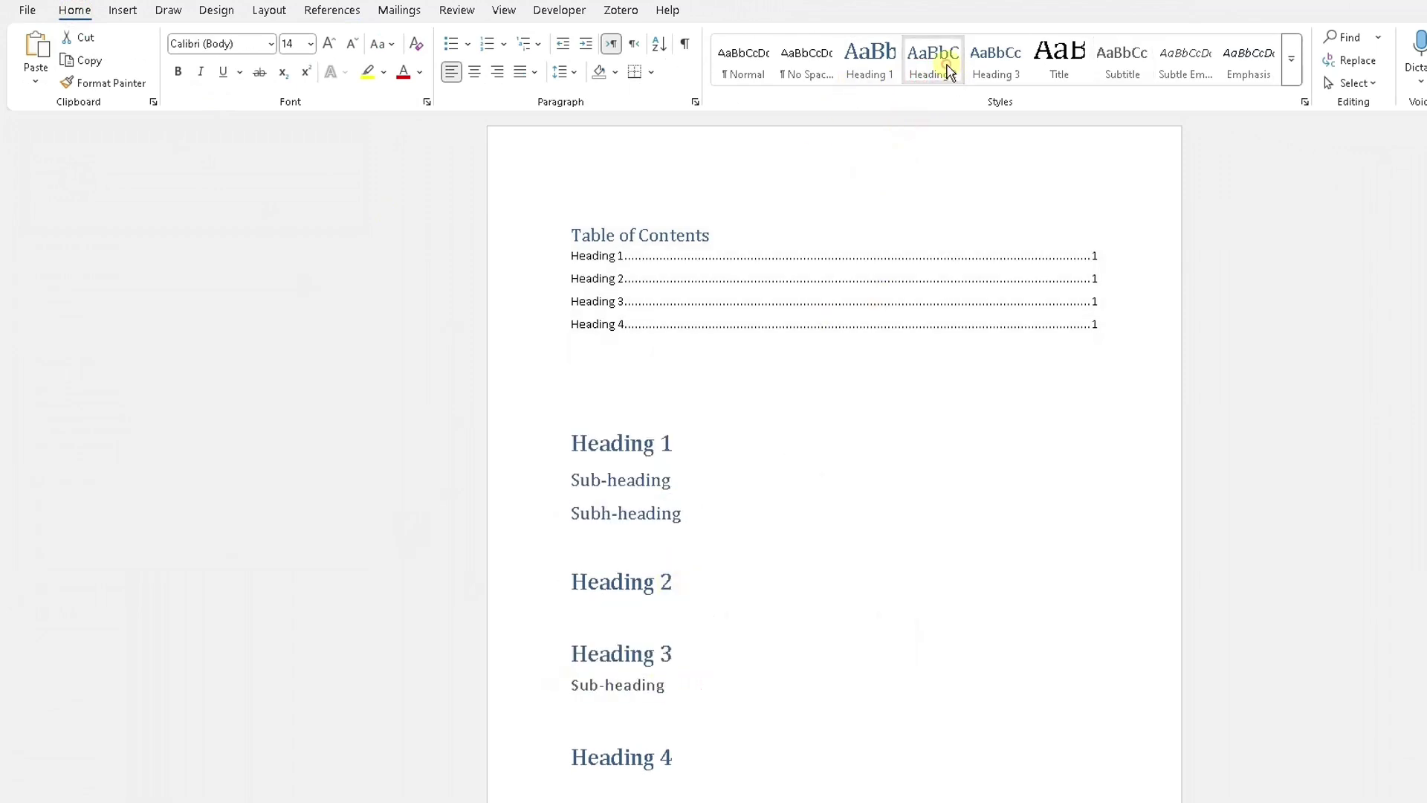
left_click(620, 253)
Step: Update the entire table of contents so the three sub-headings appear indented under their headings
left_click(661, 197)
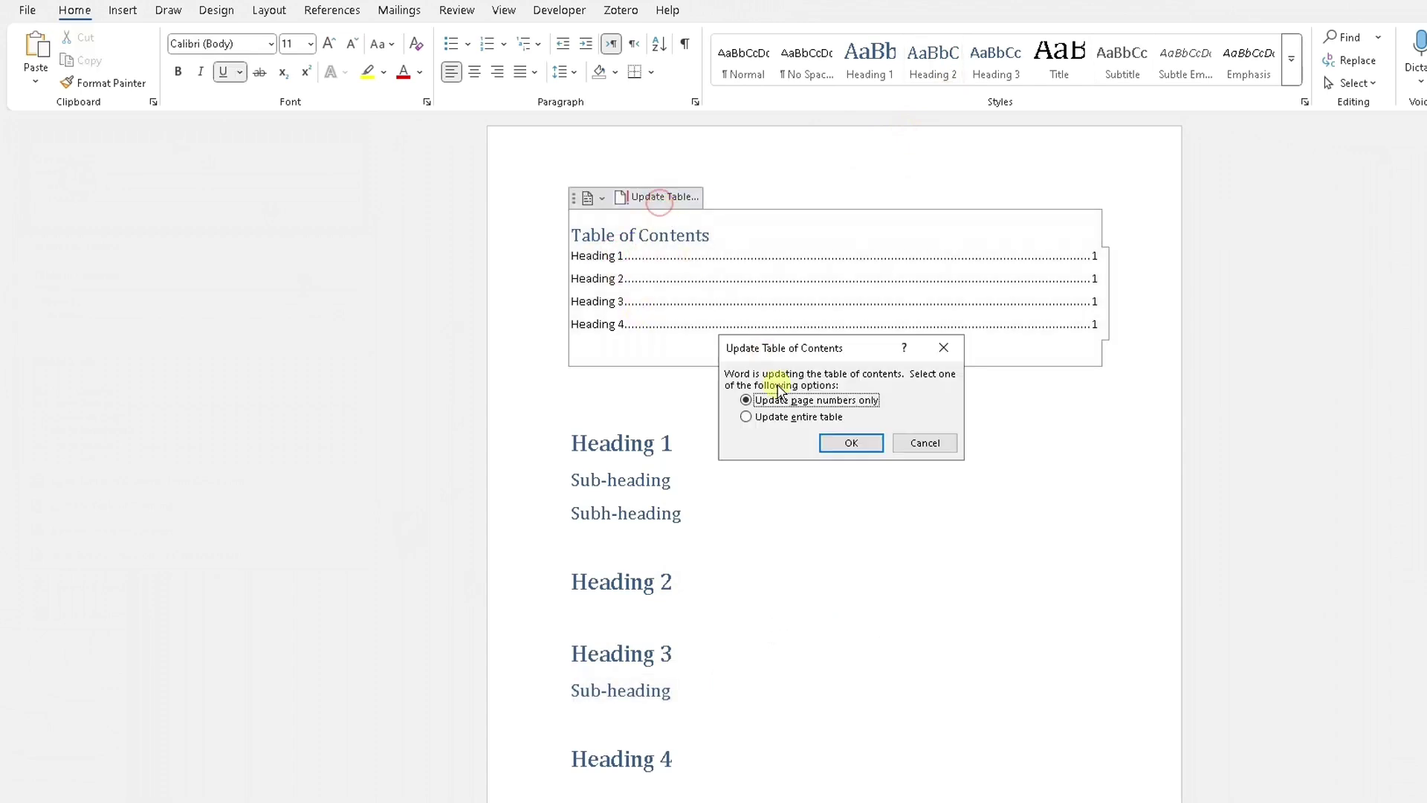
left_click(756, 418)
left_click(832, 443)
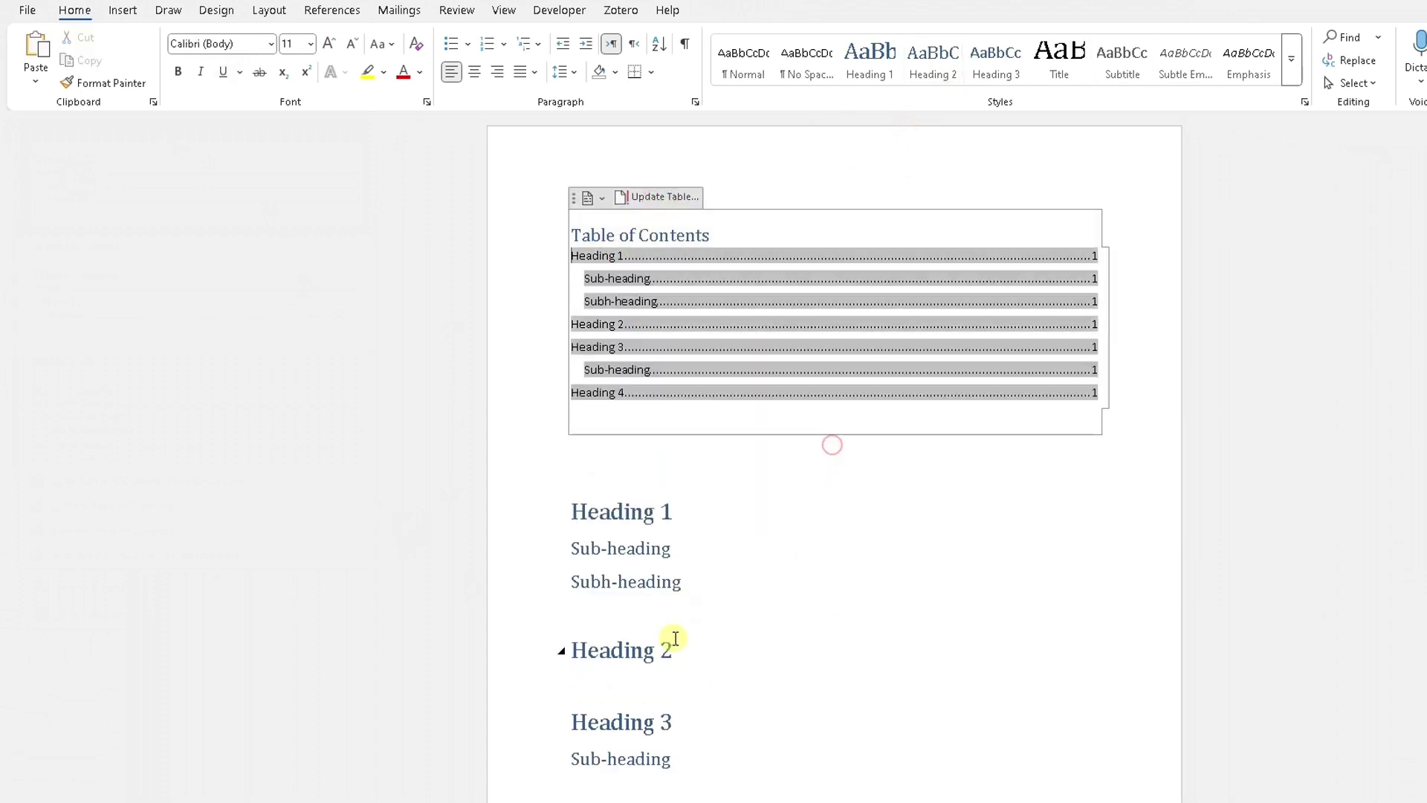
left_click(595, 278)
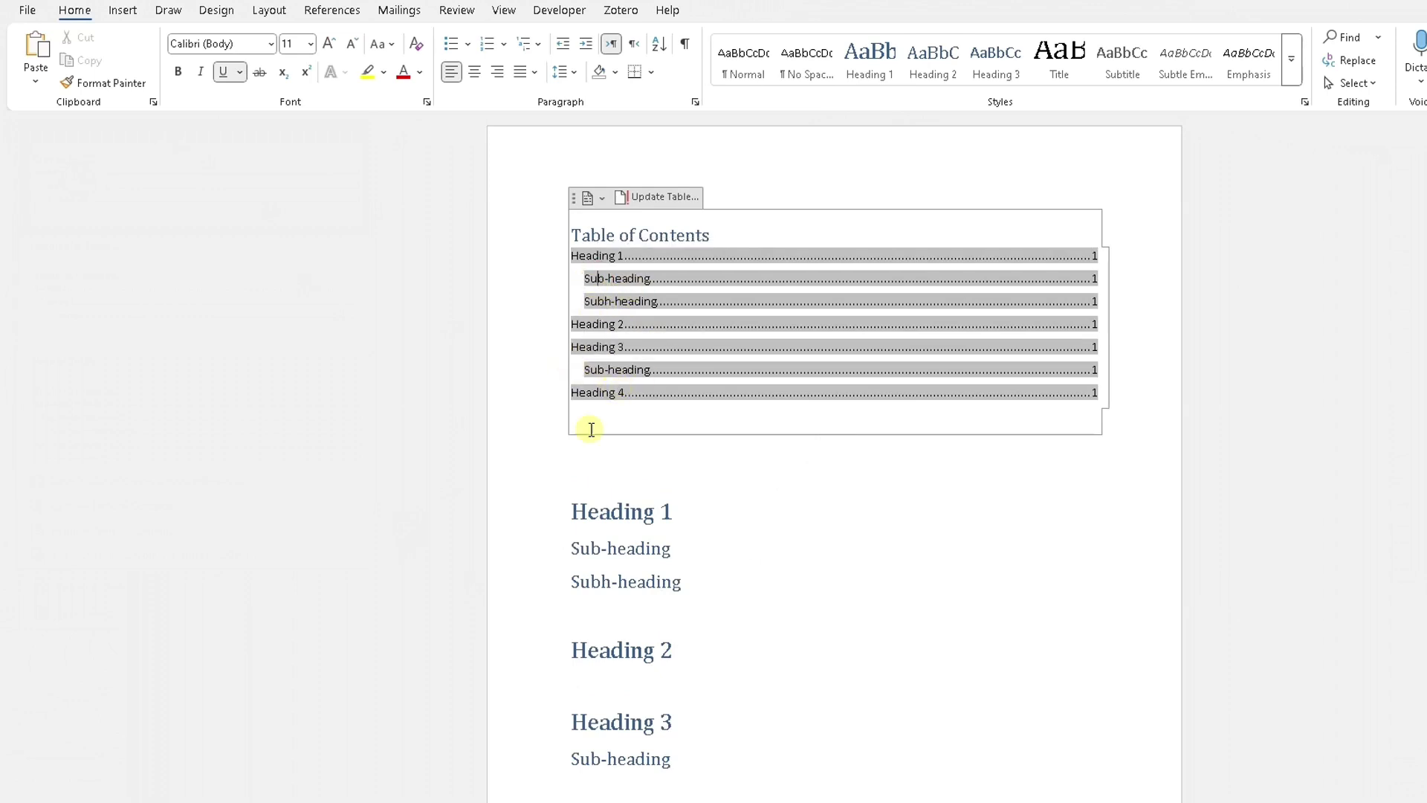
scroll(643, 571, "down", 4)
scroll(679, 561, "up", 2)
scroll(731, 562, "up", 3)
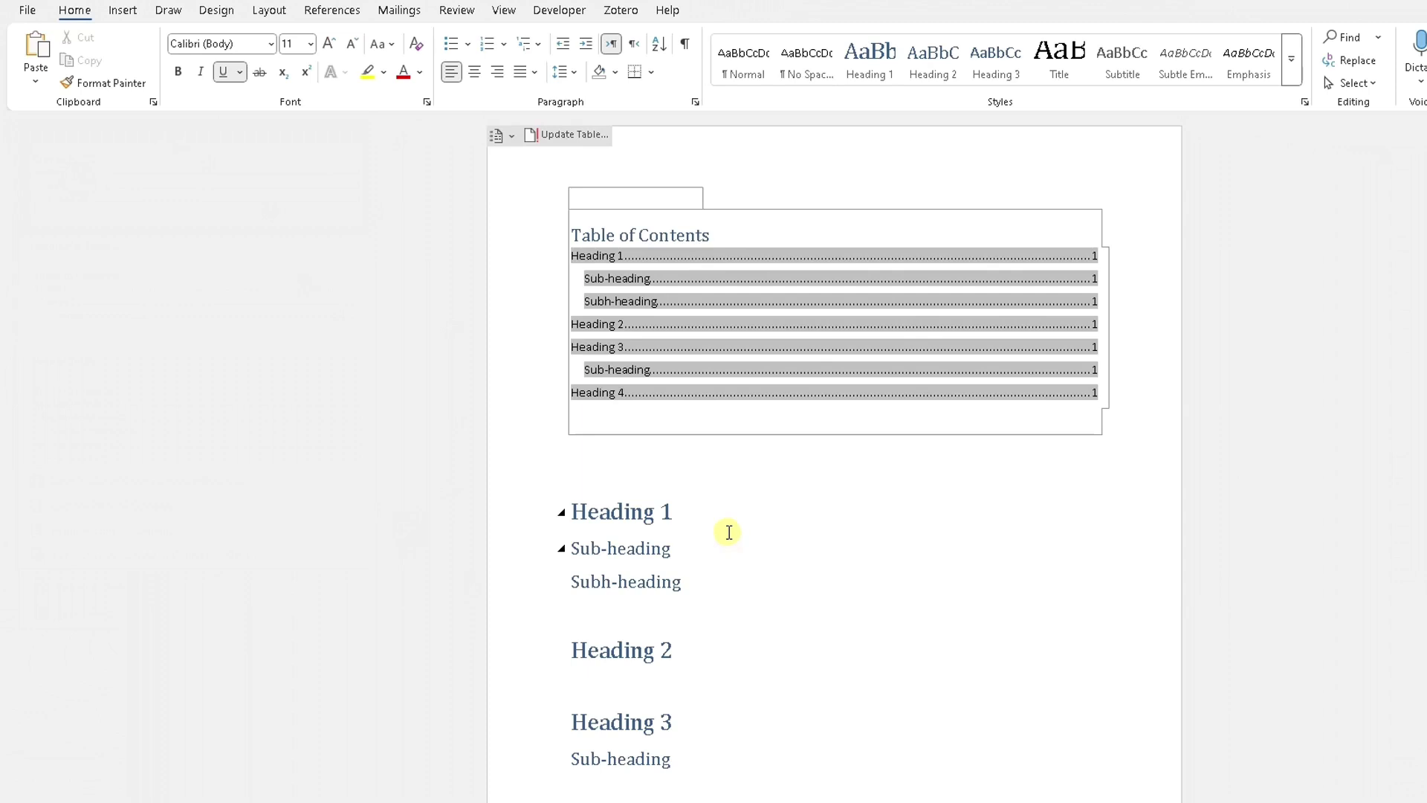
scroll(729, 532, "down", 4)
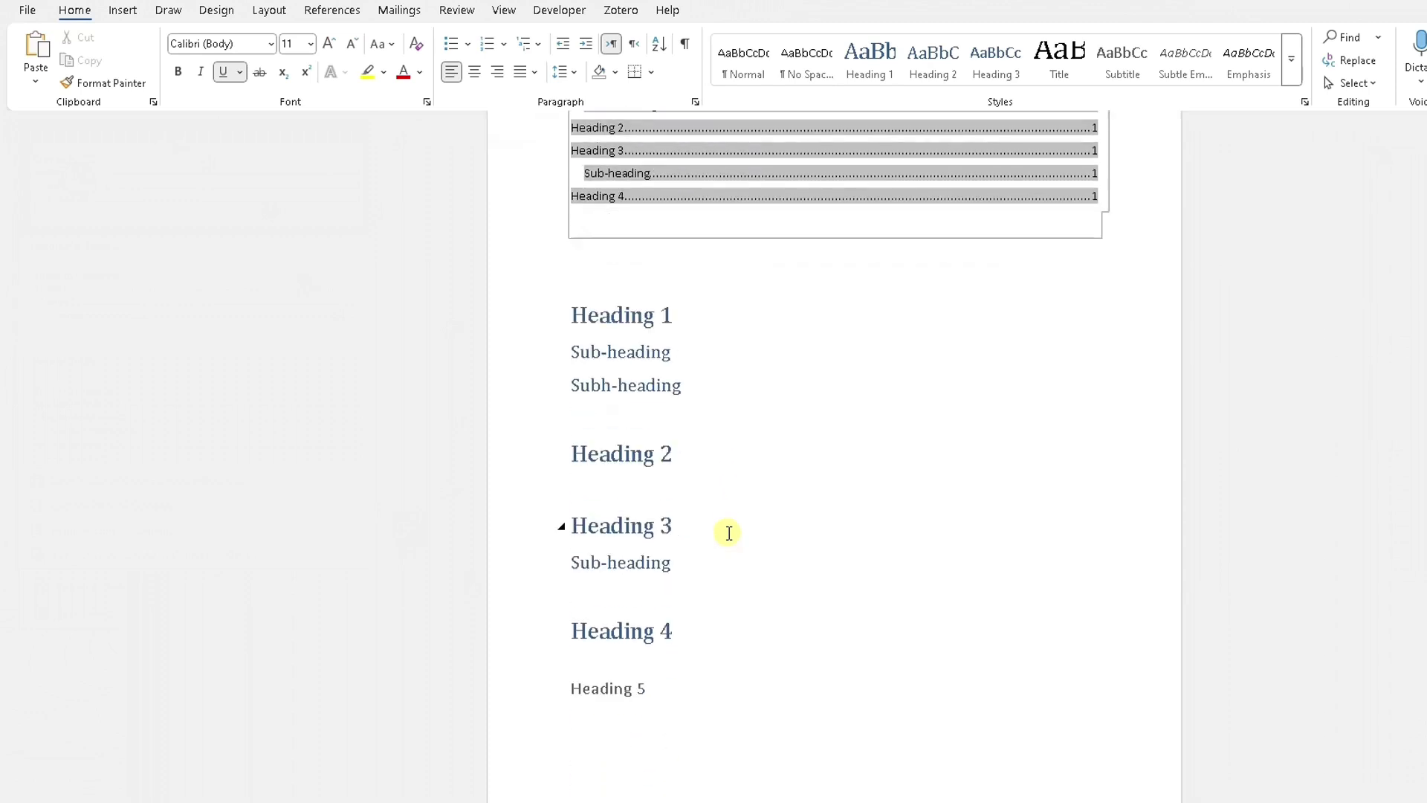
scroll(729, 533, "up", 2)
scroll(730, 533, "up", 2)
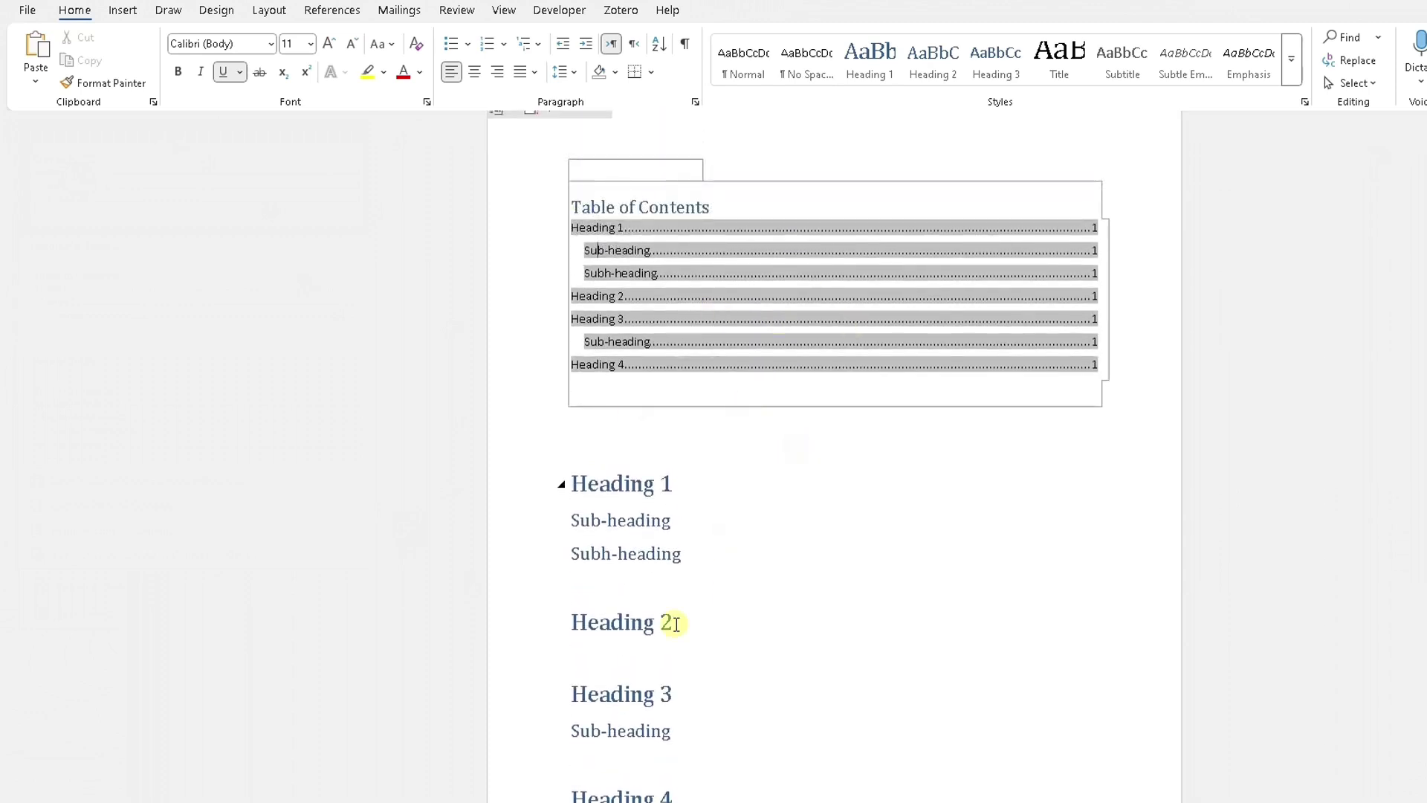
scroll(774, 679, "down", 3)
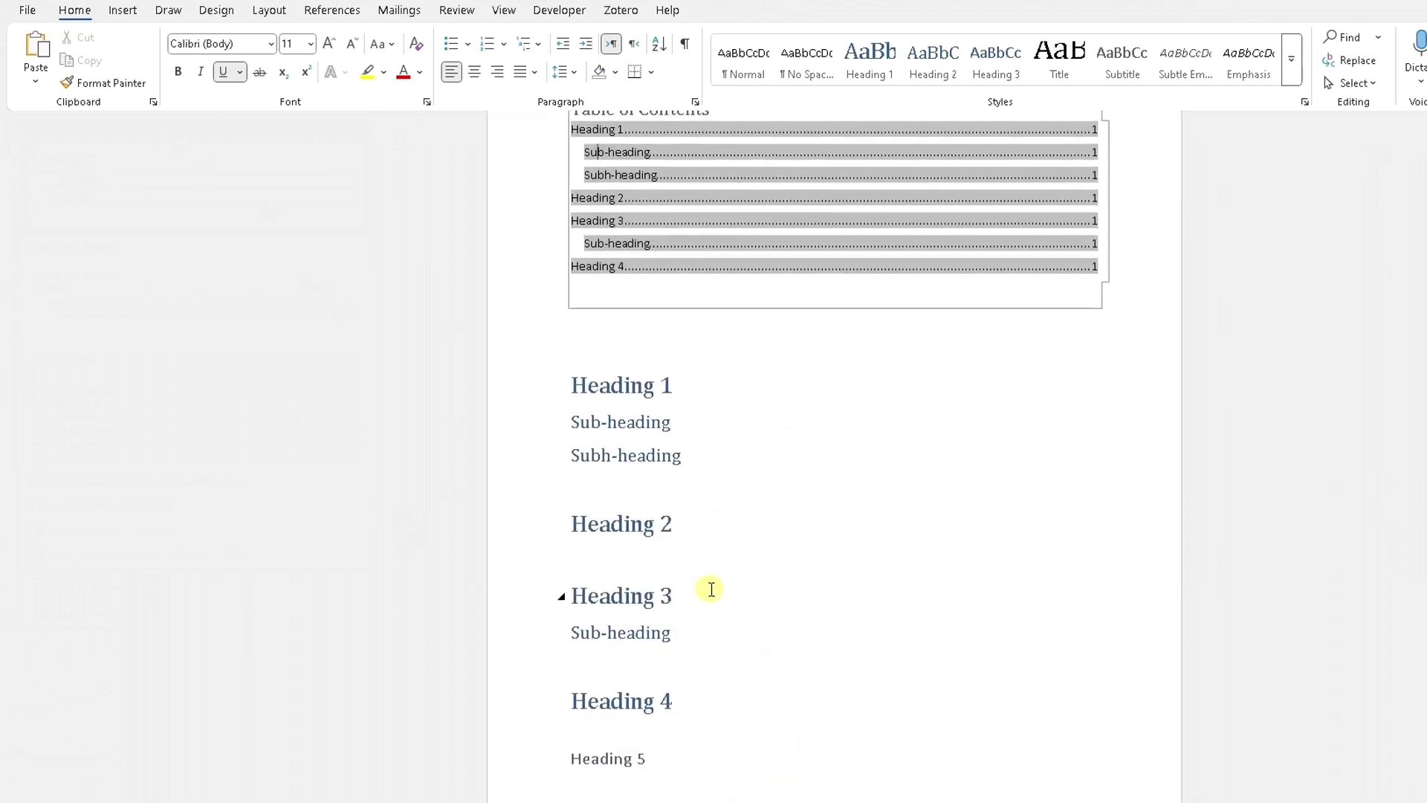
Step: Add blank lines so Heading 2 and Heading 3 each start on a new page
left_click(608, 461)
key("Return")
key("Return")
key("Return")
key("Return")
key("Return")
key("Return")
key("Return")
key("Return")
key("Return")
key("Return")
key("Return")
key("Return")
key("Return")
key("Return")
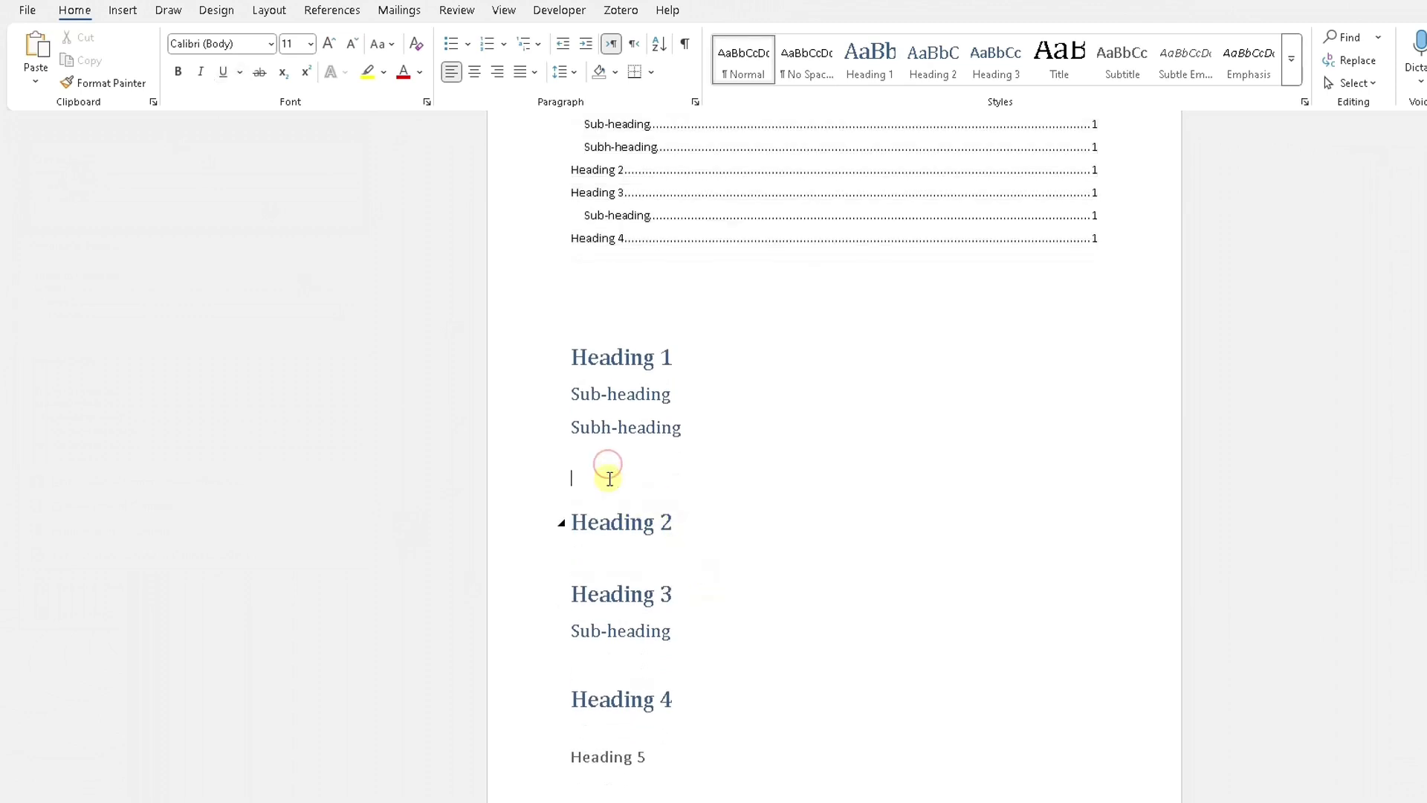
key("Return")
key("Return")
key("Return")
key("Return")
key("Return")
key("Return")
key("Return")
key("Return")
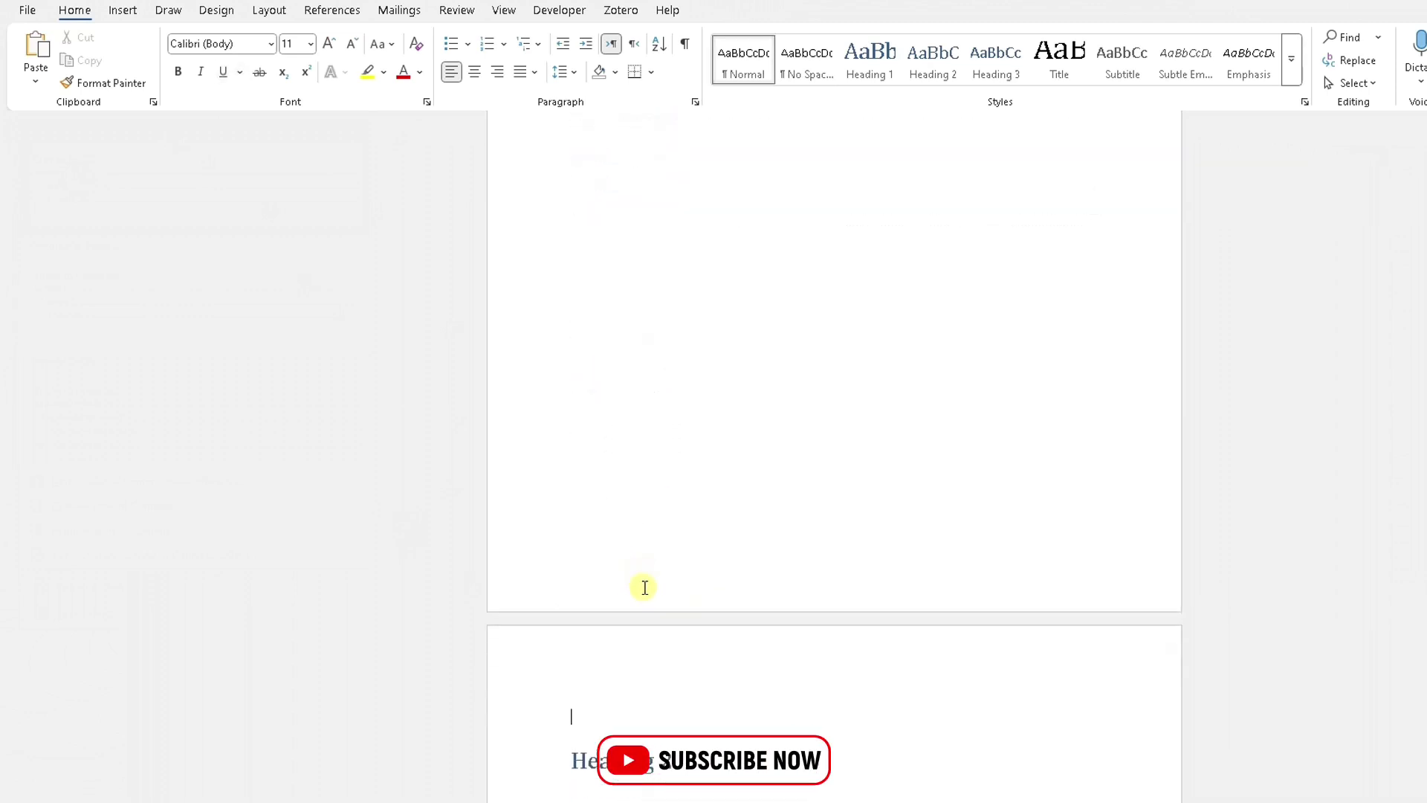
scroll(598, 728, "down", 3)
left_click(601, 703)
key("Return")
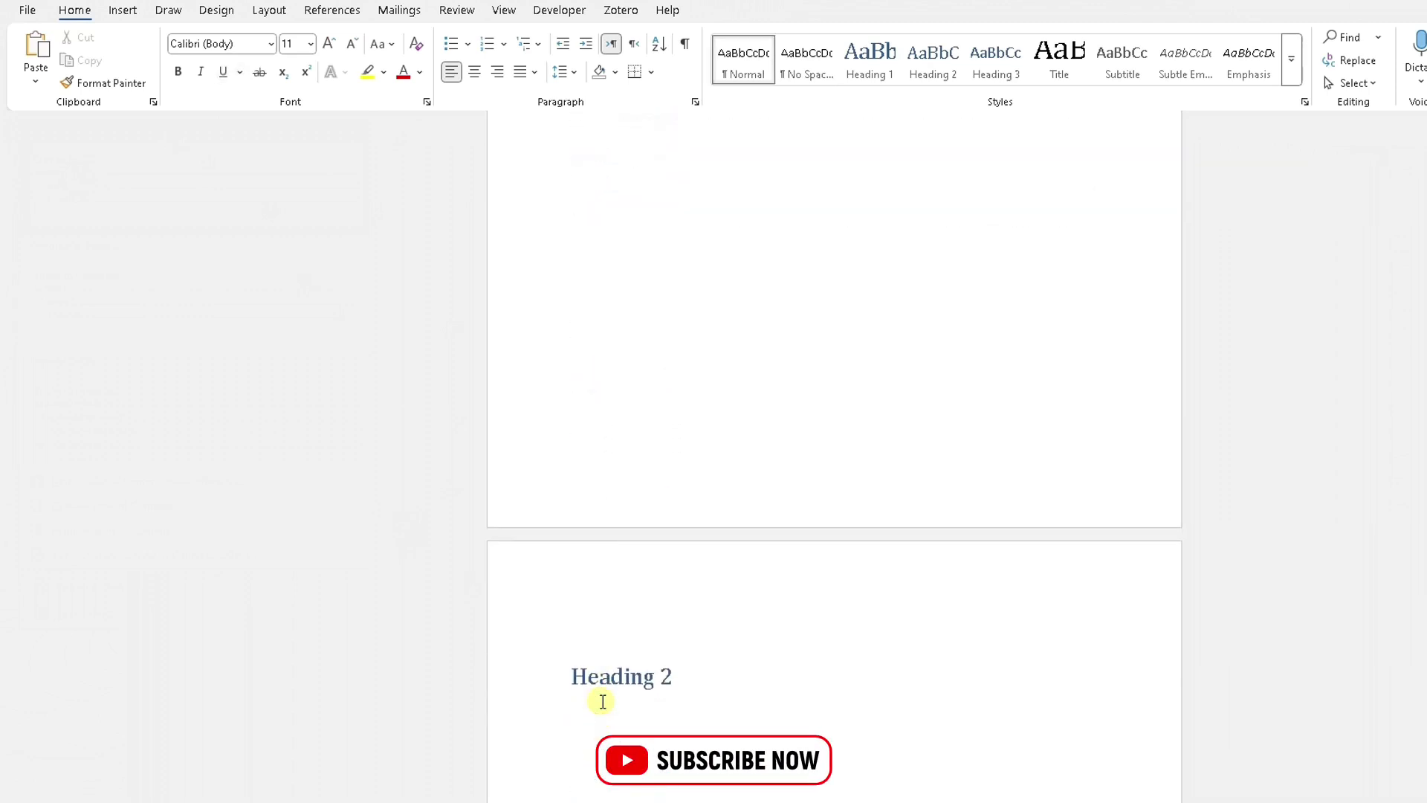
key("Return")
key("Return")
key("Return")
key("Return")
key("Return")
key("Return")
key("Return")
key("Return")
key("Return")
key("Return")
key("Return")
key("Return")
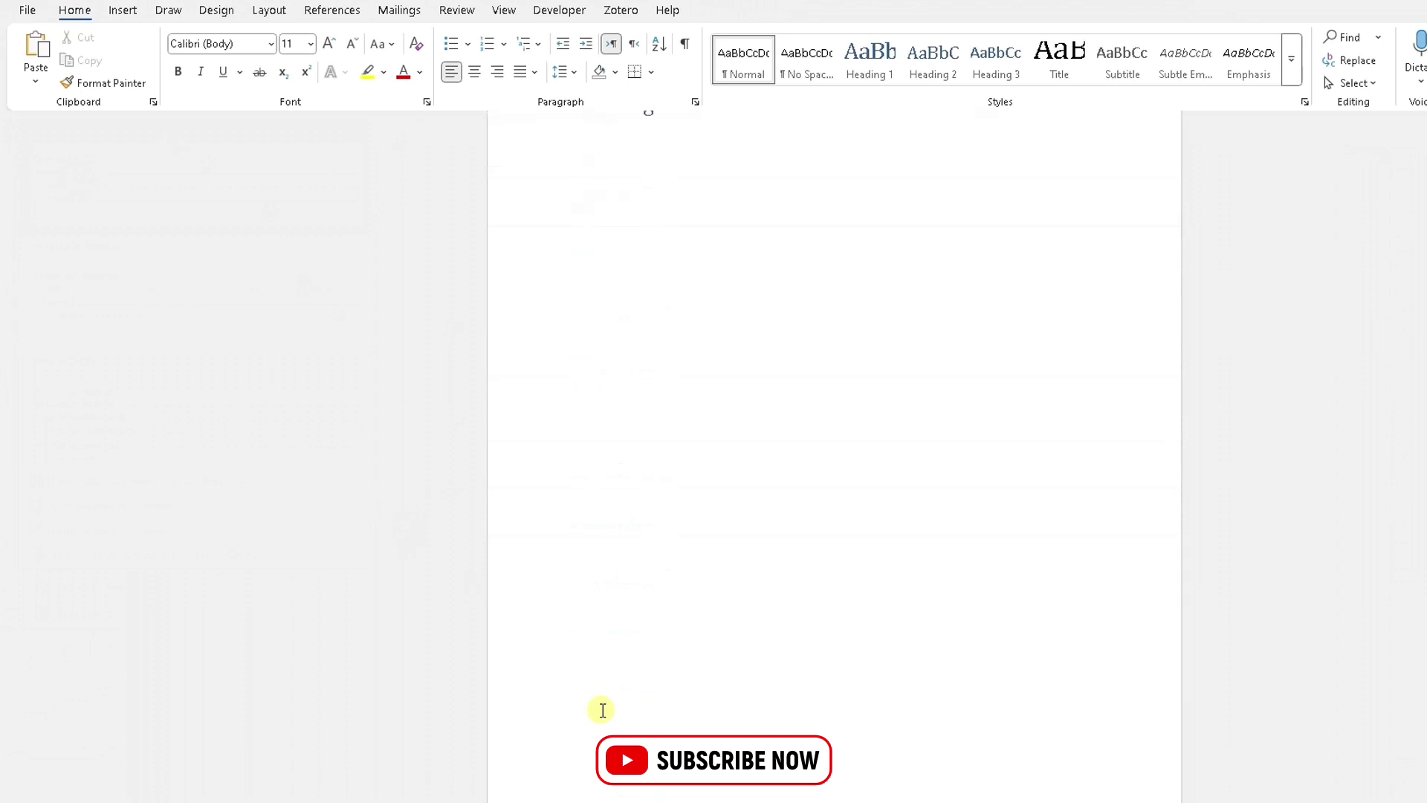
Step: Add blank lines below Heading 3's Sub-heading to push Heading 4 onto its own page
scroll(604, 711, "down", 8)
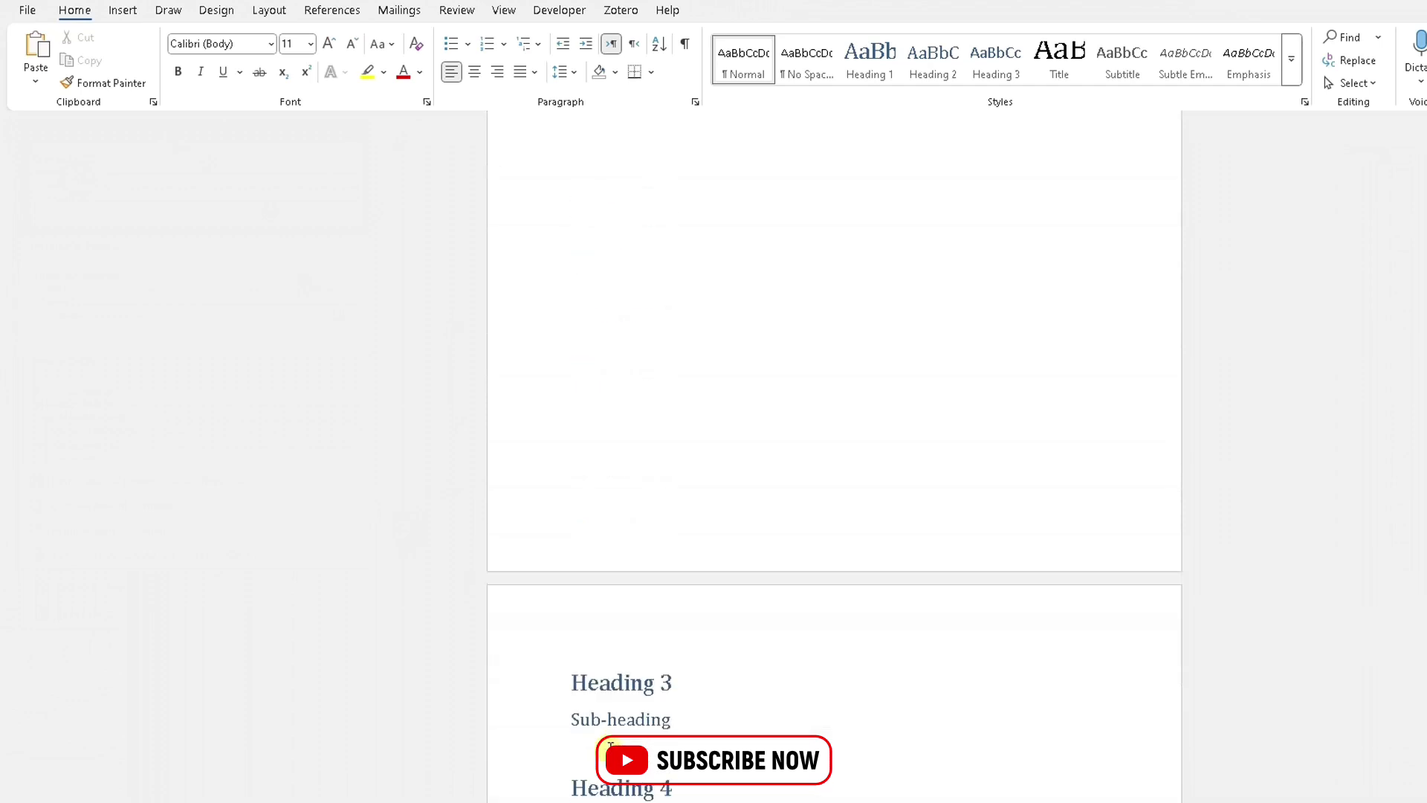
key("Return")
key("Return")
key("Return")
key("Return")
key("Return")
key("Return")
key("Return")
key("Return")
key("Return")
key("Return")
key("Return")
key("Return")
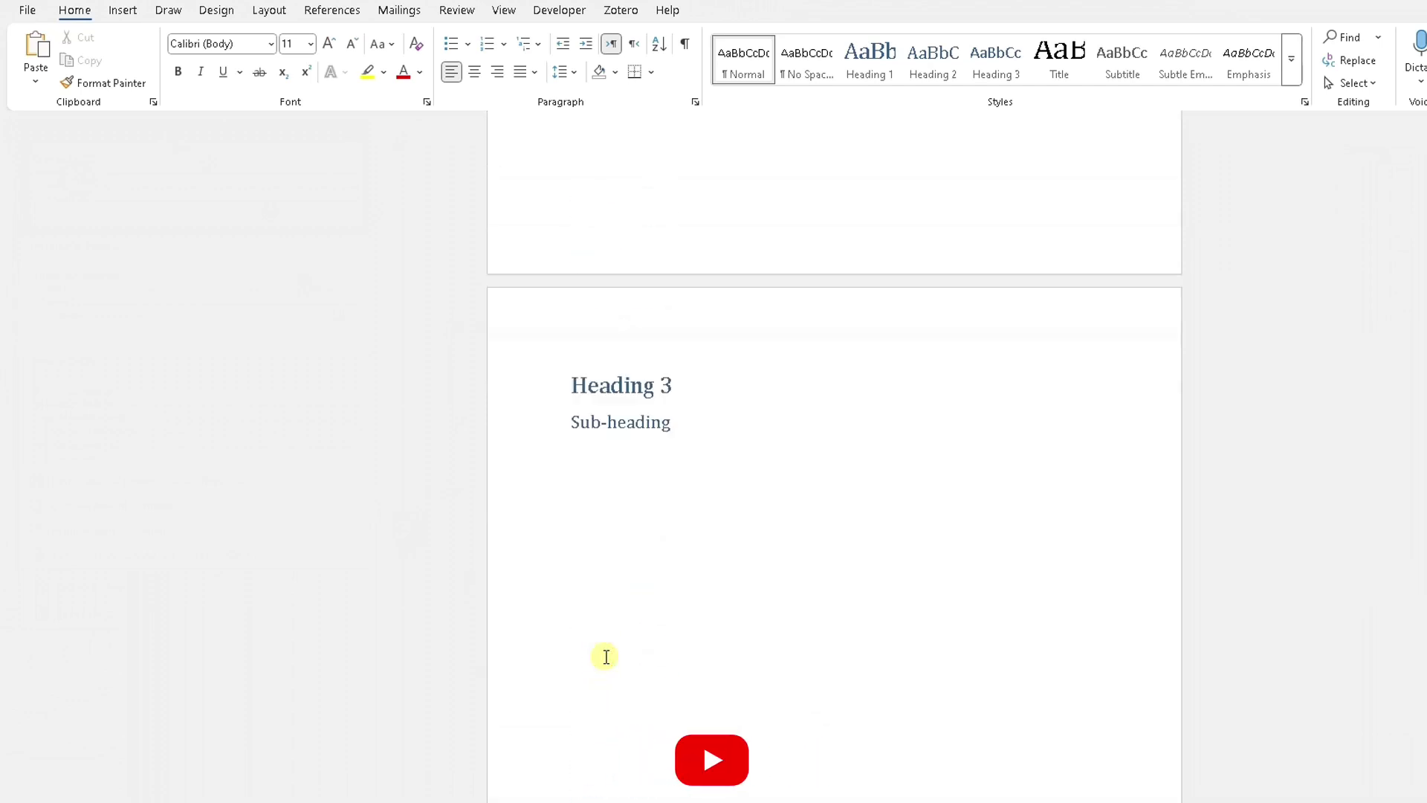
key("Return")
key("Return")
key("Return")
key("Return")
key("Return")
key("Return")
key("Return")
key("Return")
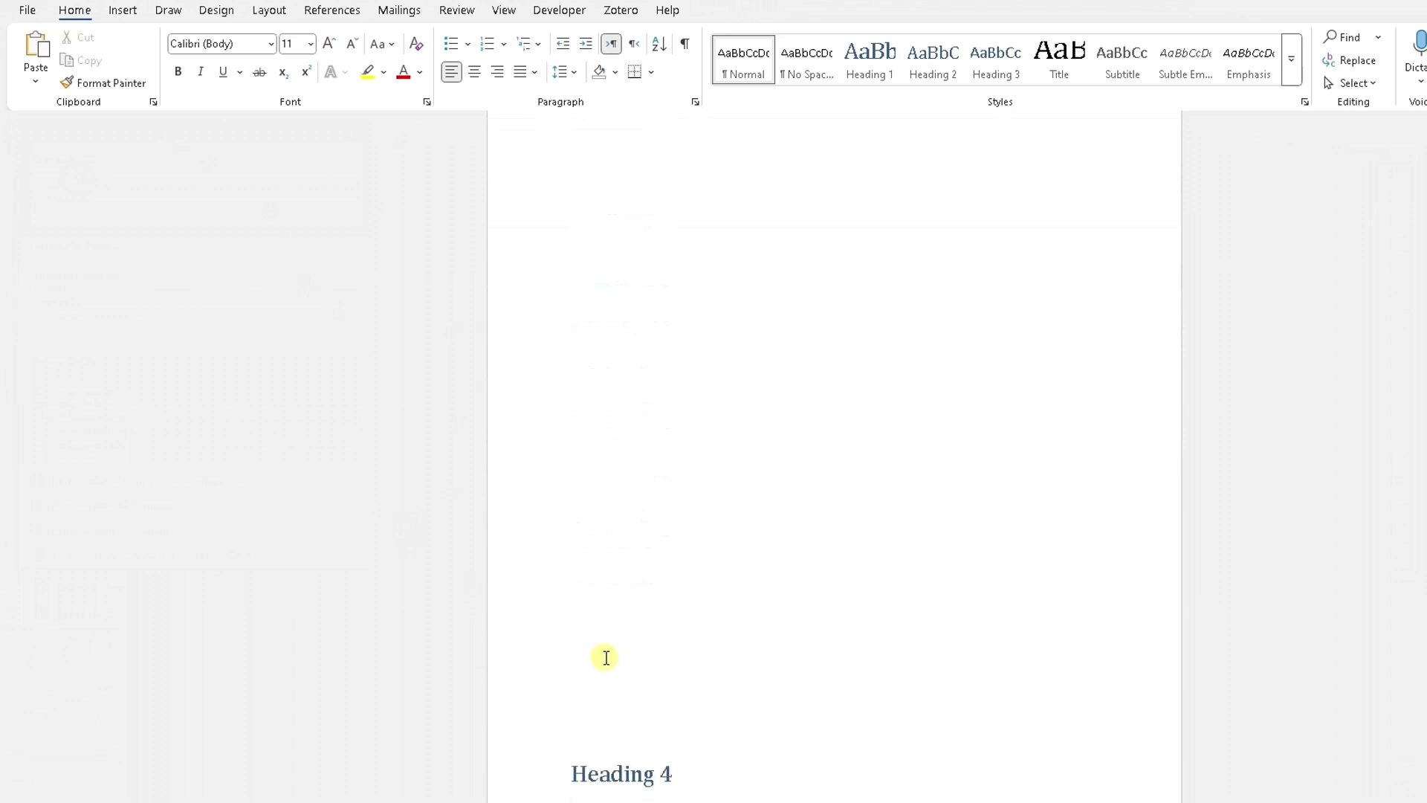
key("Return")
key("Return")
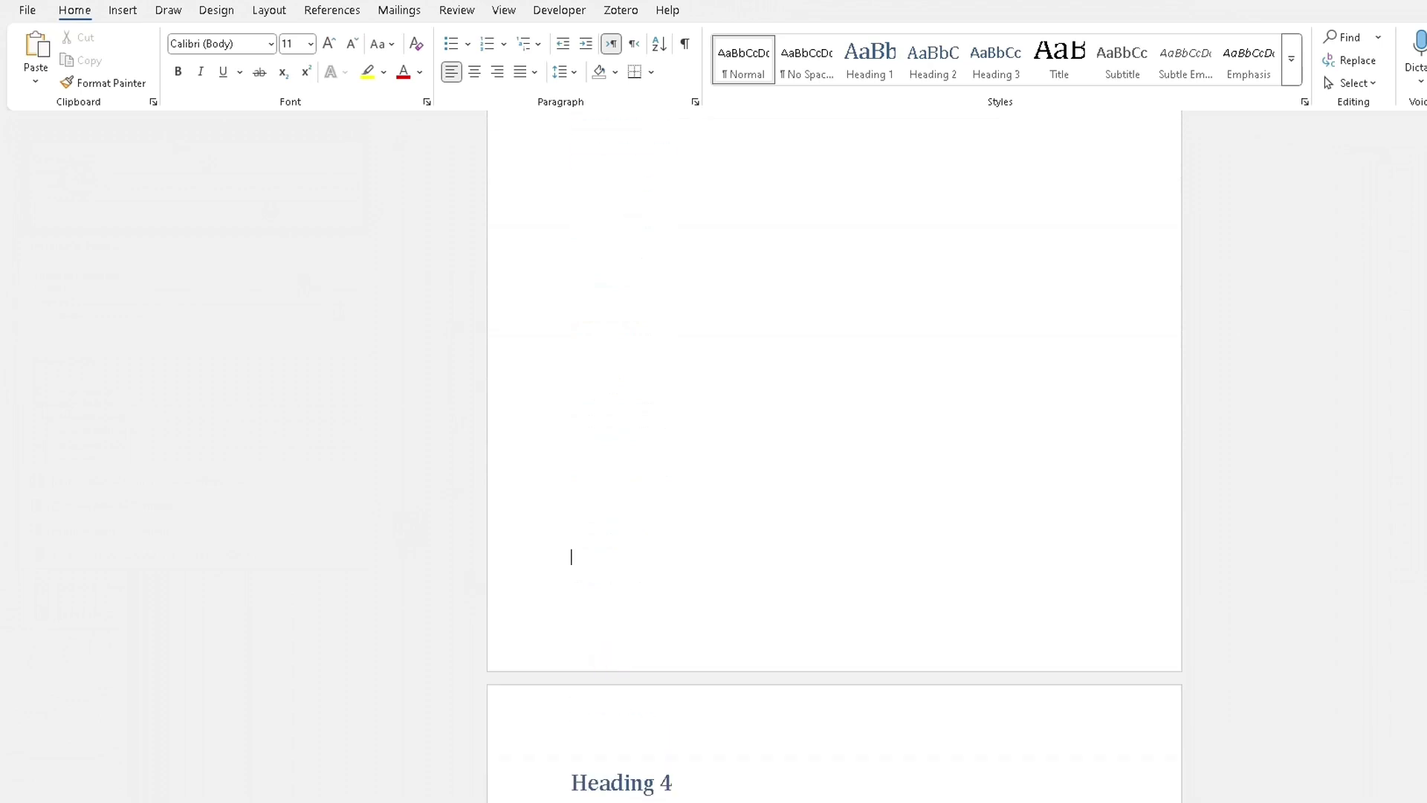
scroll(835, 446, "up", 15)
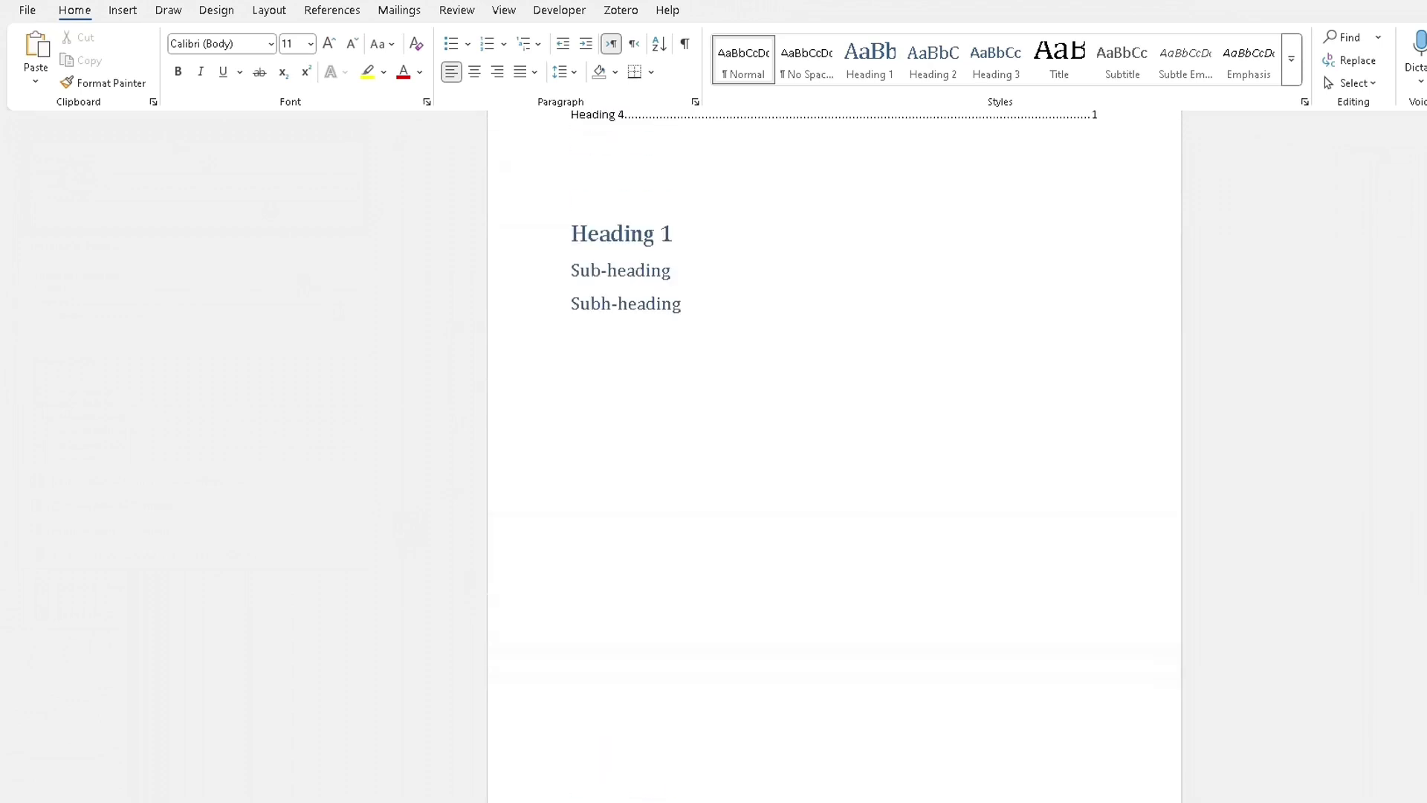
left_click(838, 258)
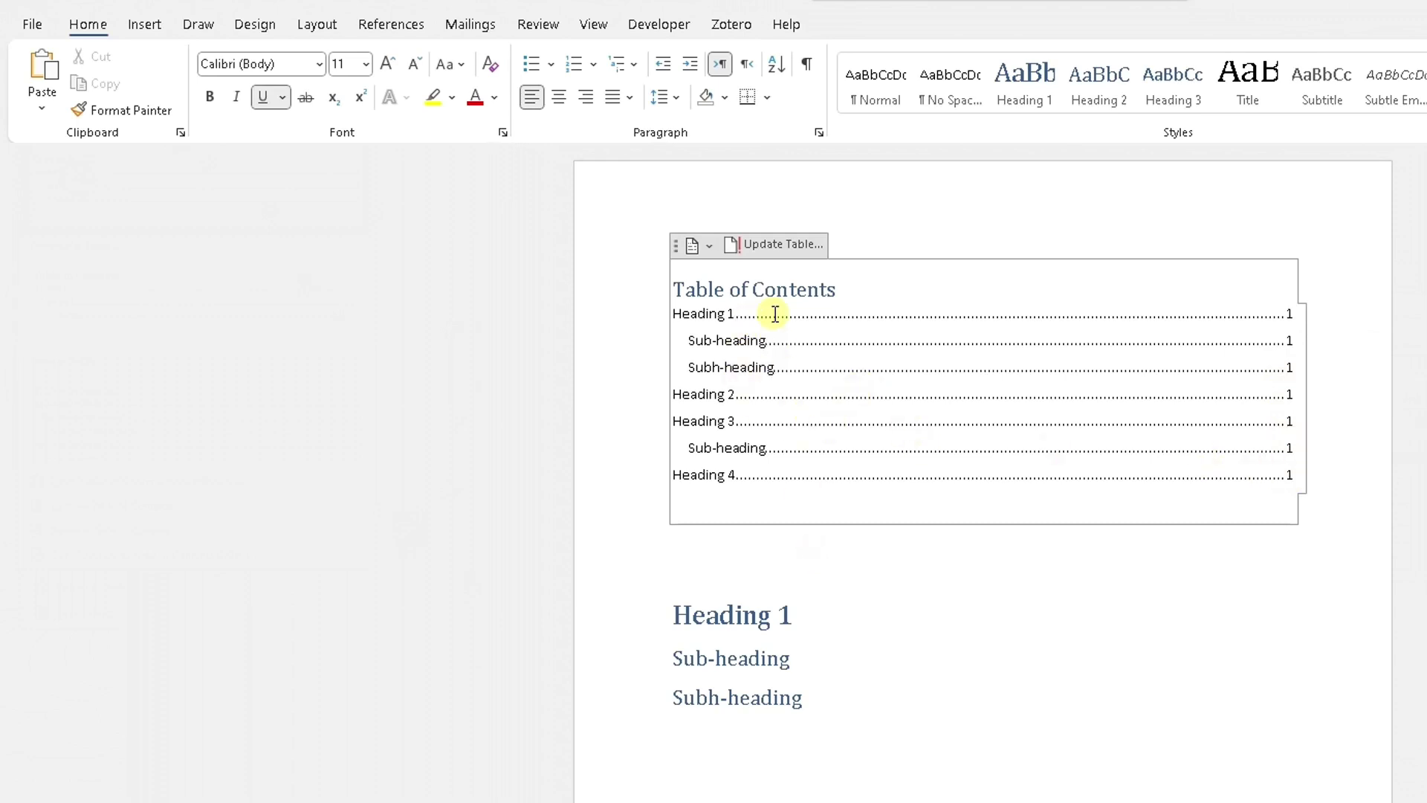
Step: Update the entire table of contents so Headings 2, 3 and 4 show pages 2, 3 and 4
left_click(781, 288)
left_click(779, 246)
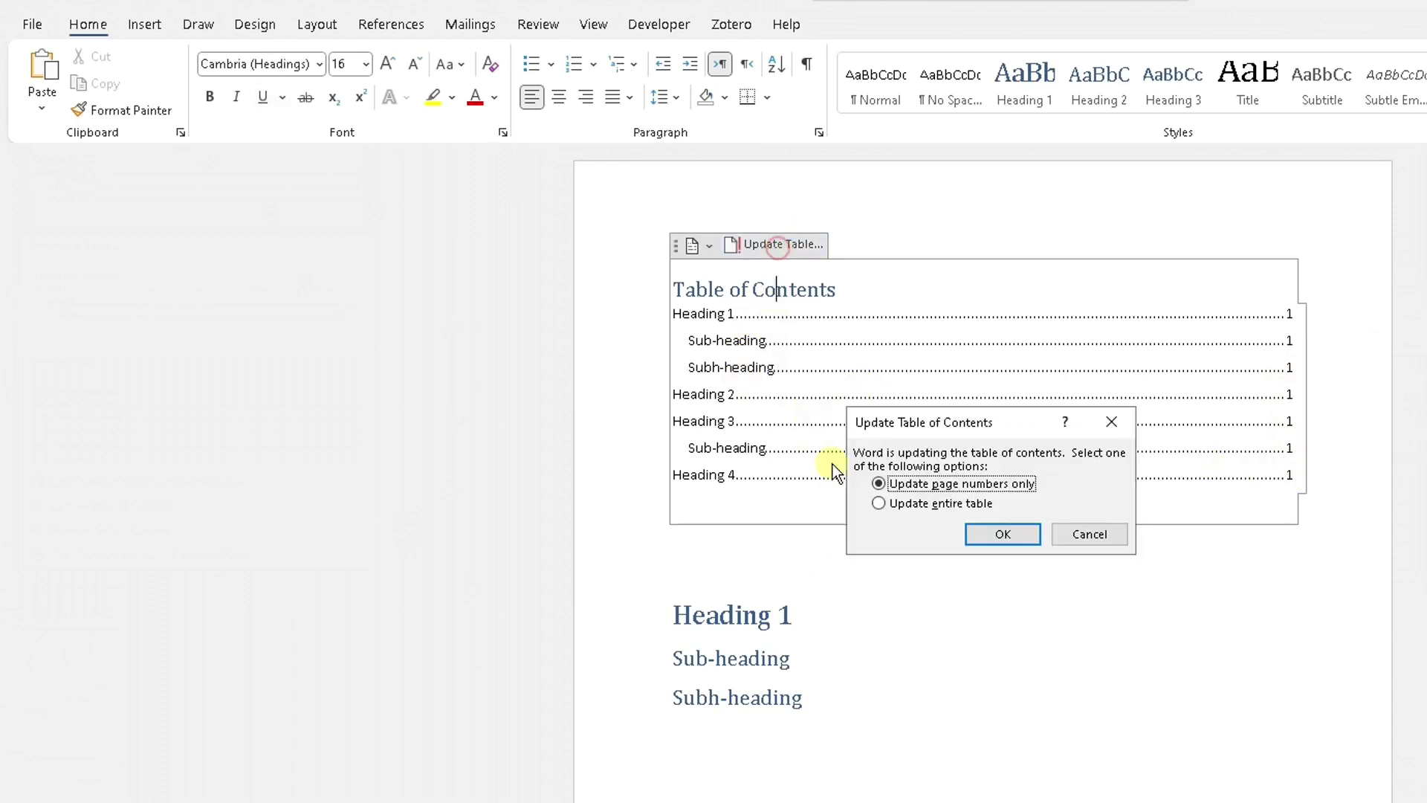
left_click(892, 506)
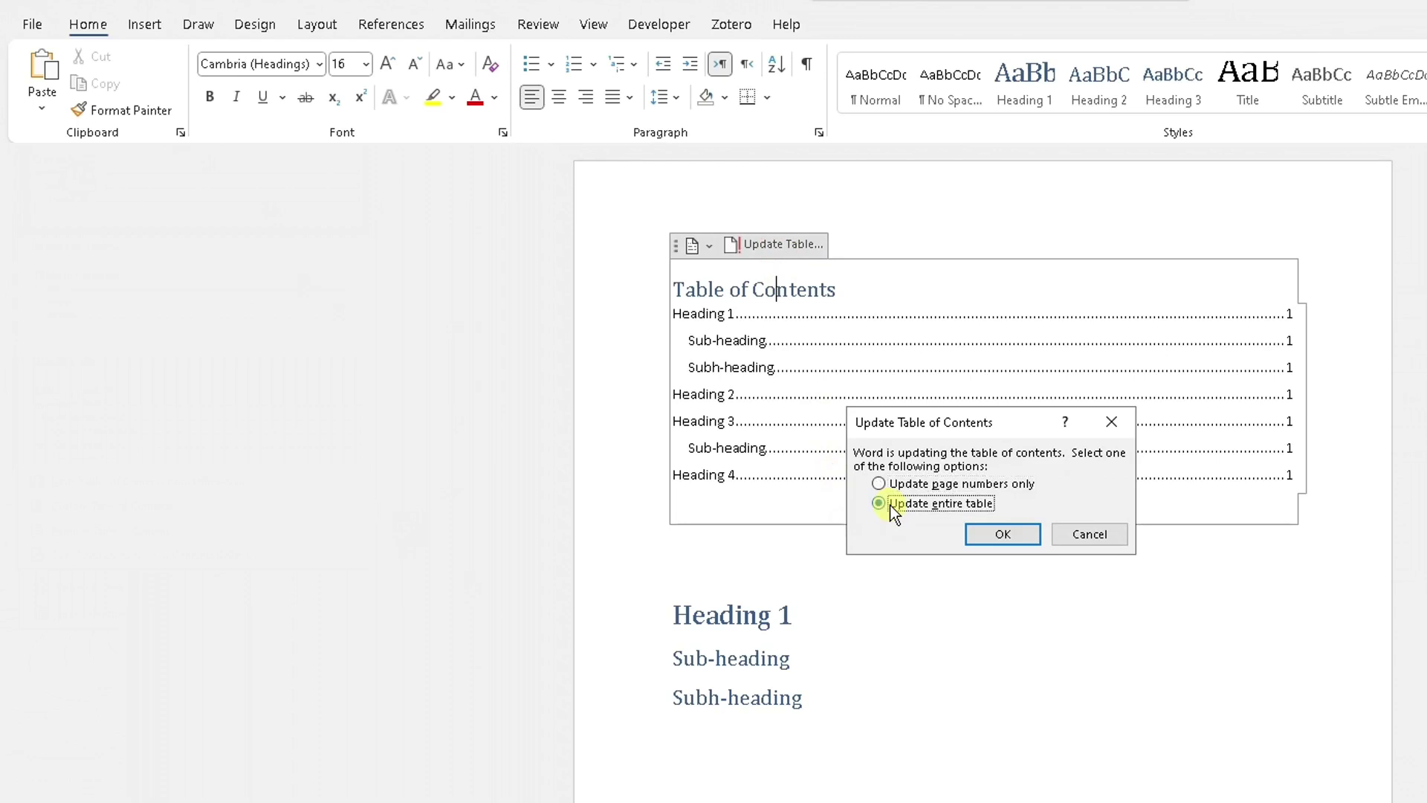
left_click(974, 537)
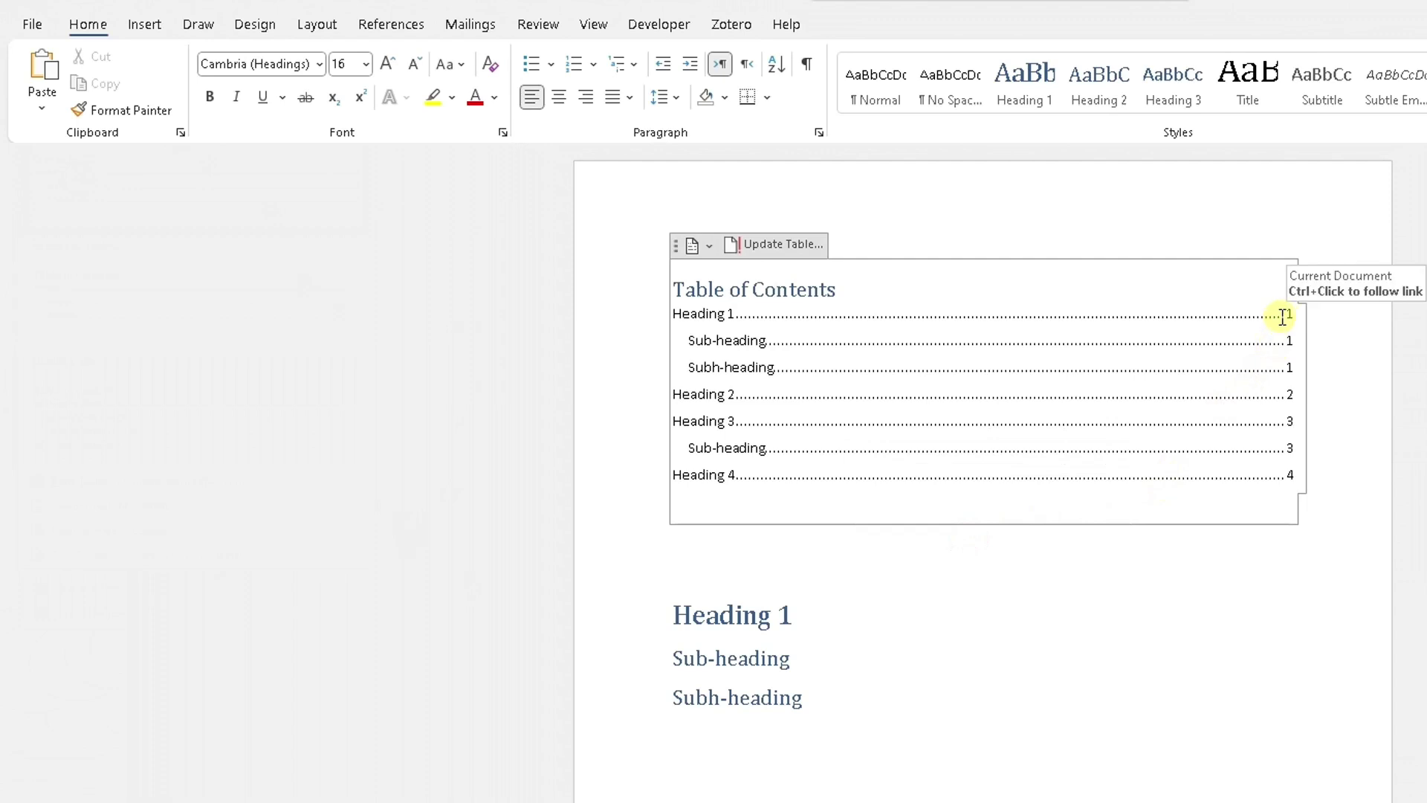
scroll(1286, 315, "down", 1)
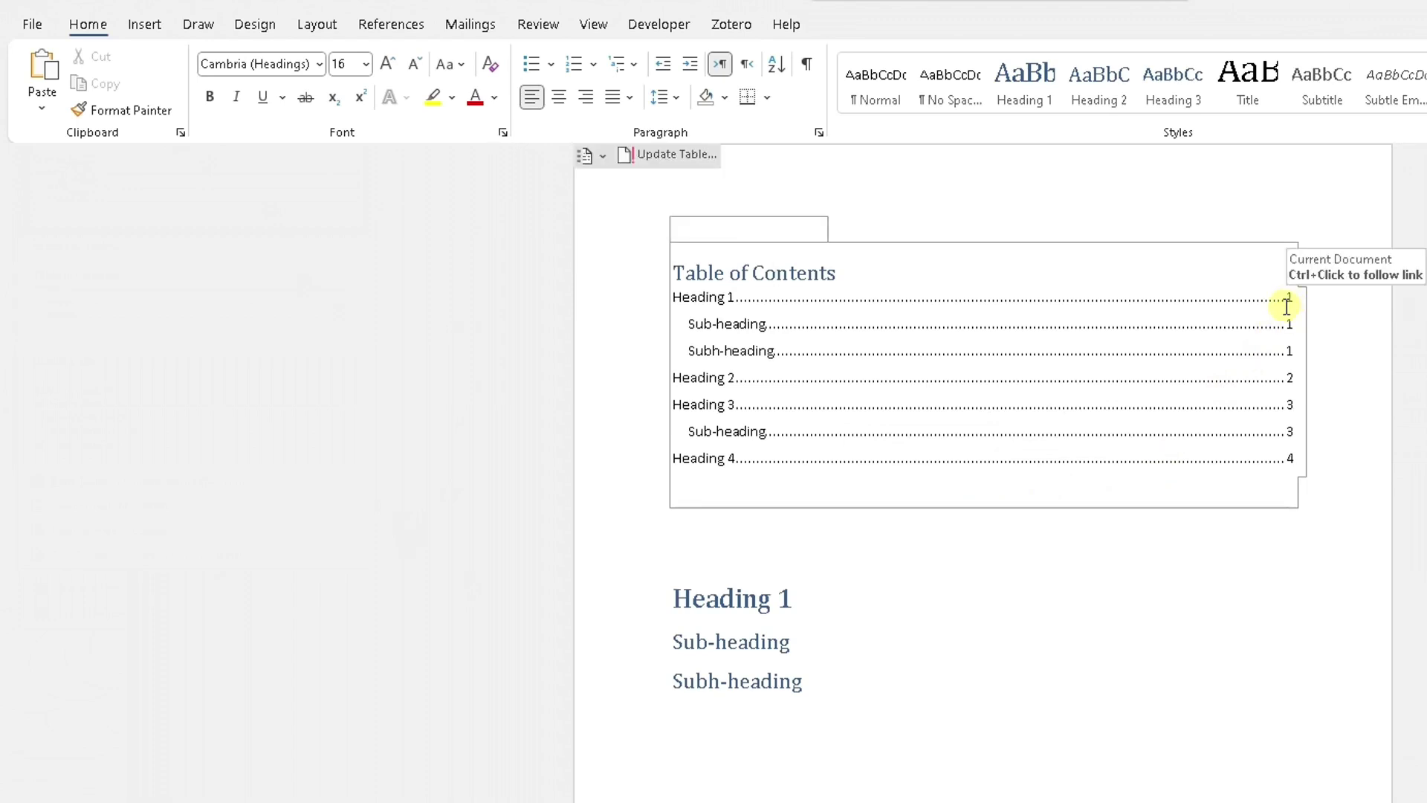
left_click(1287, 379)
left_click_drag(1284, 382, 1285, 456)
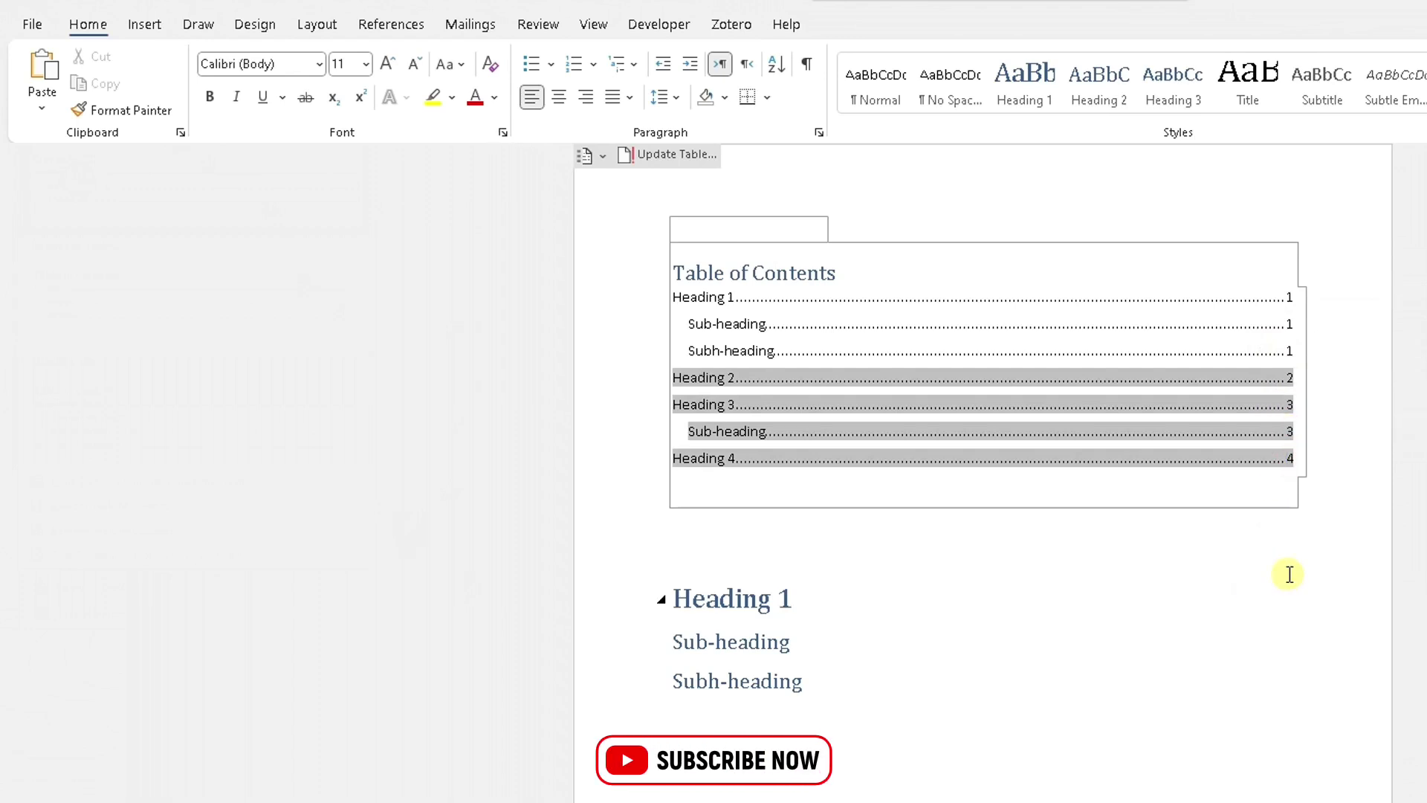
scroll(1286, 571, "up", 1)
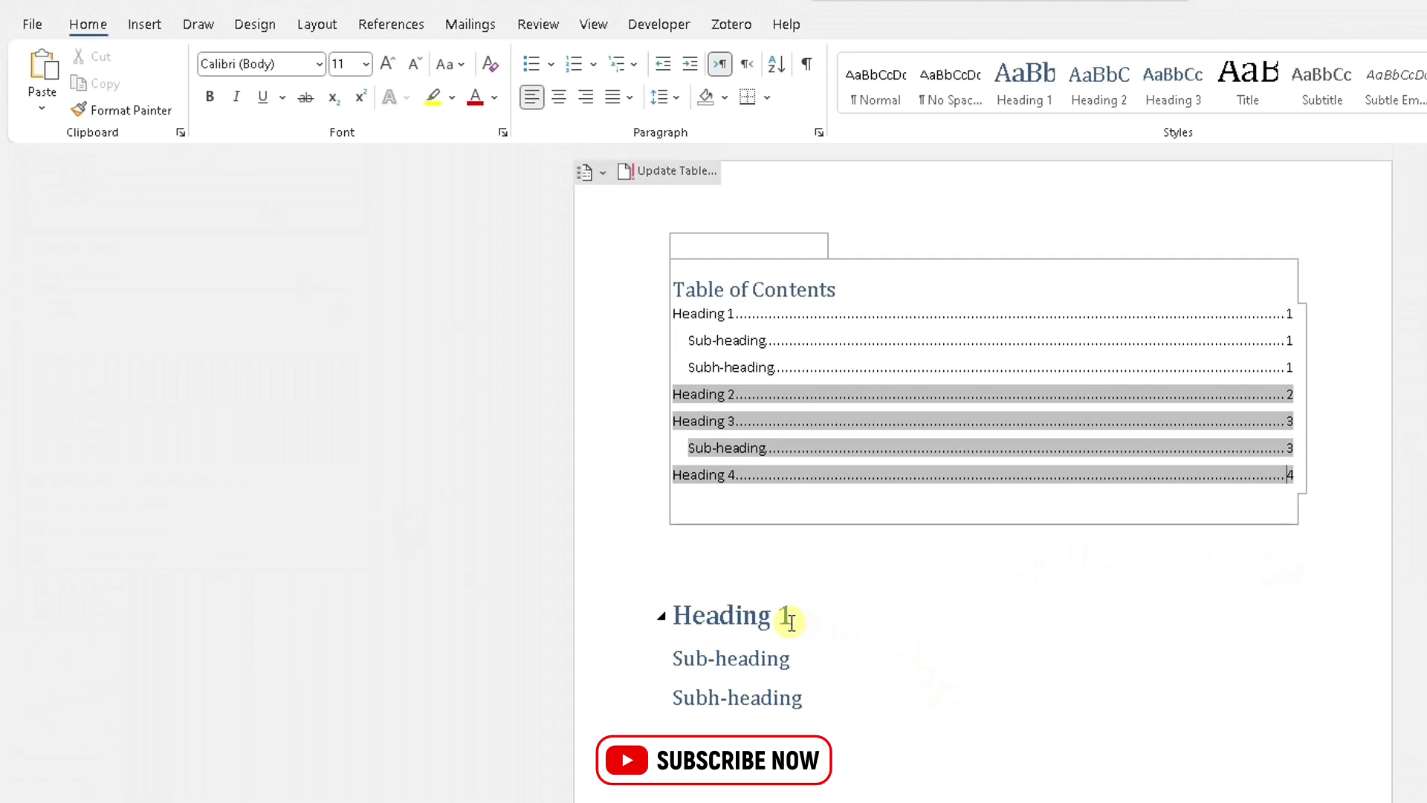
left_click_drag(790, 617, 688, 609)
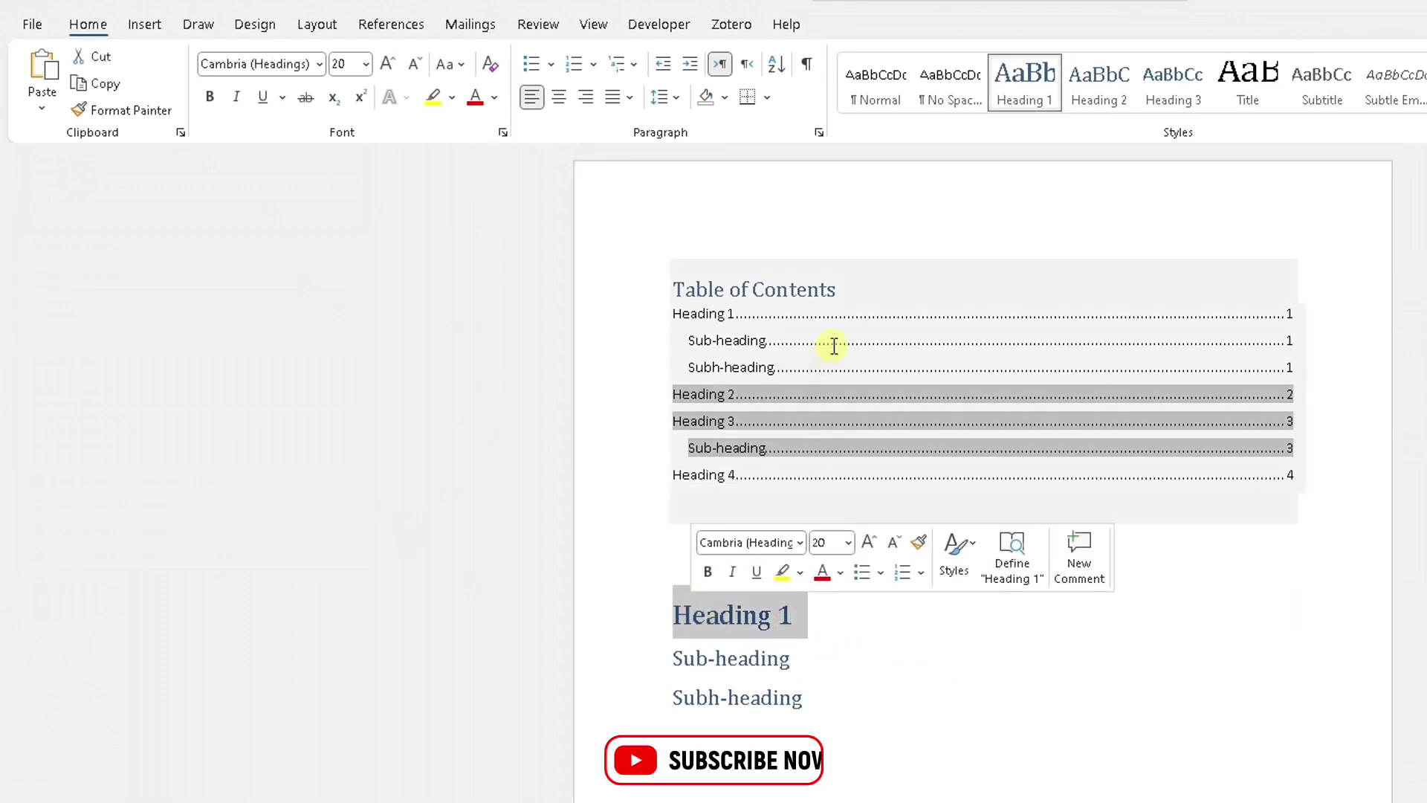